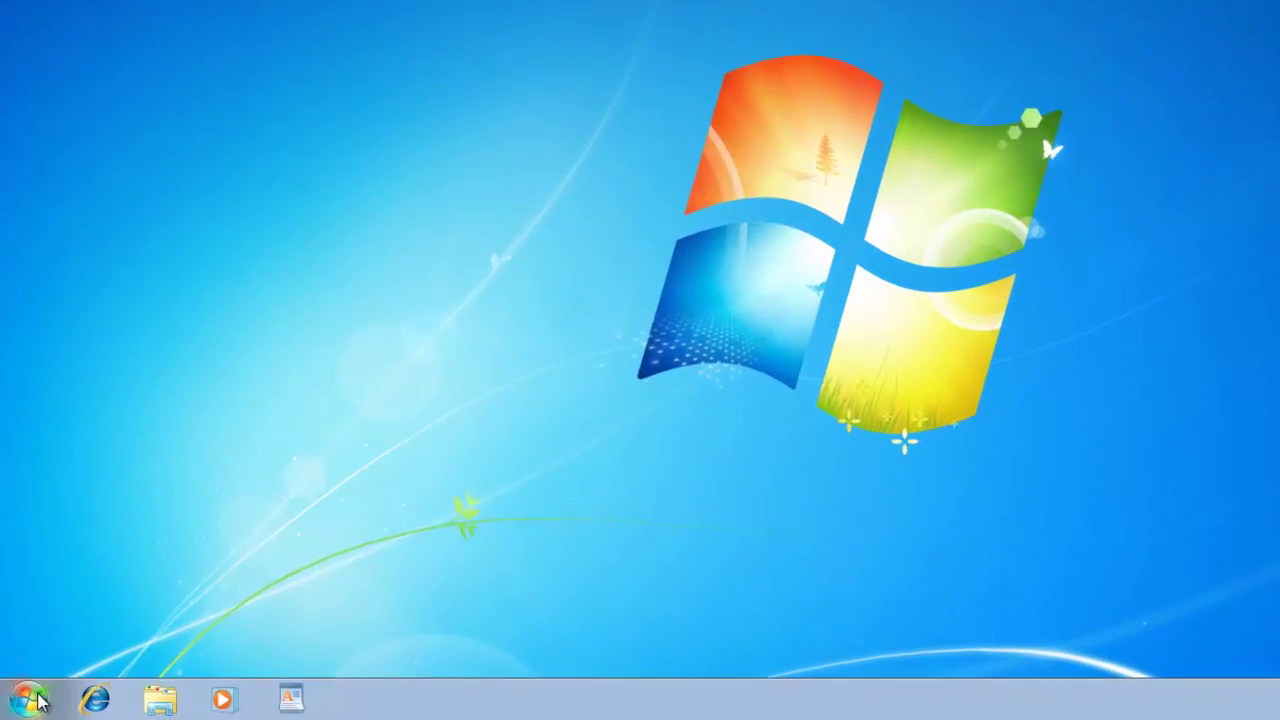
Assign the WordPad Start menu shortcut the key Ctrl+Shift+W and save it
{"action": "left_click", "coordinate": [32, 698]}
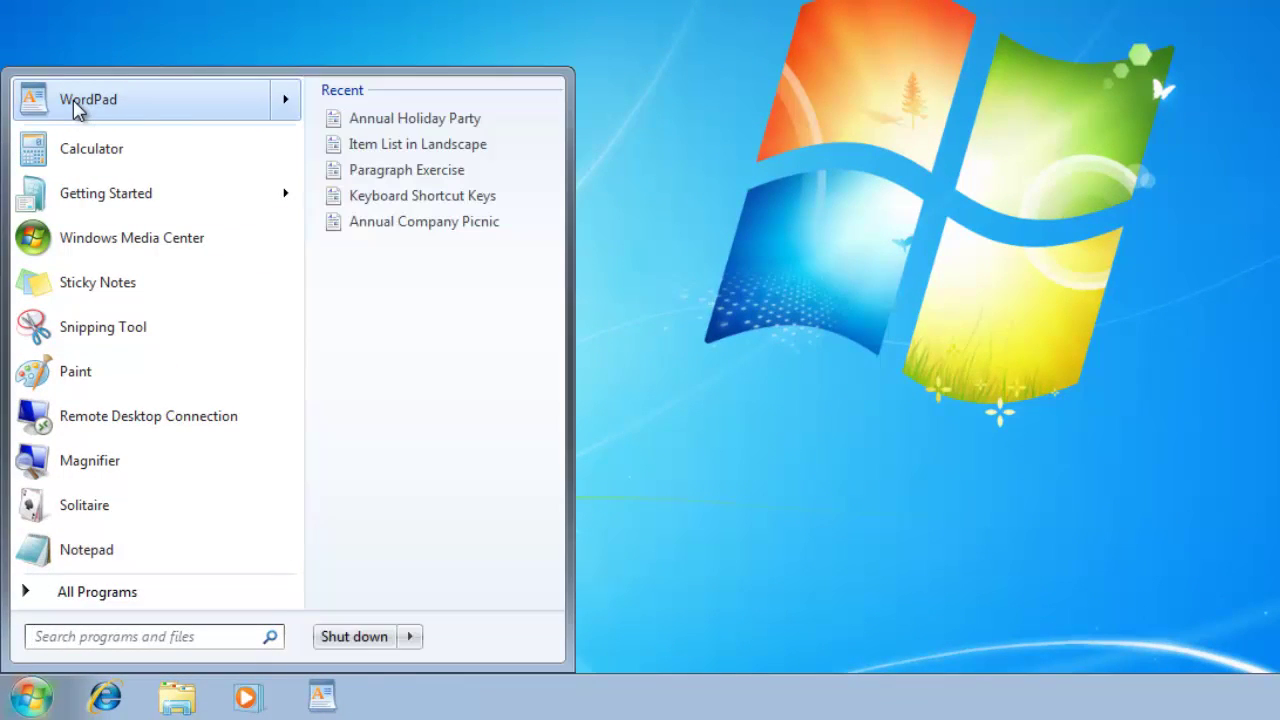
{"action": "right_click", "coordinate": [78, 106]}
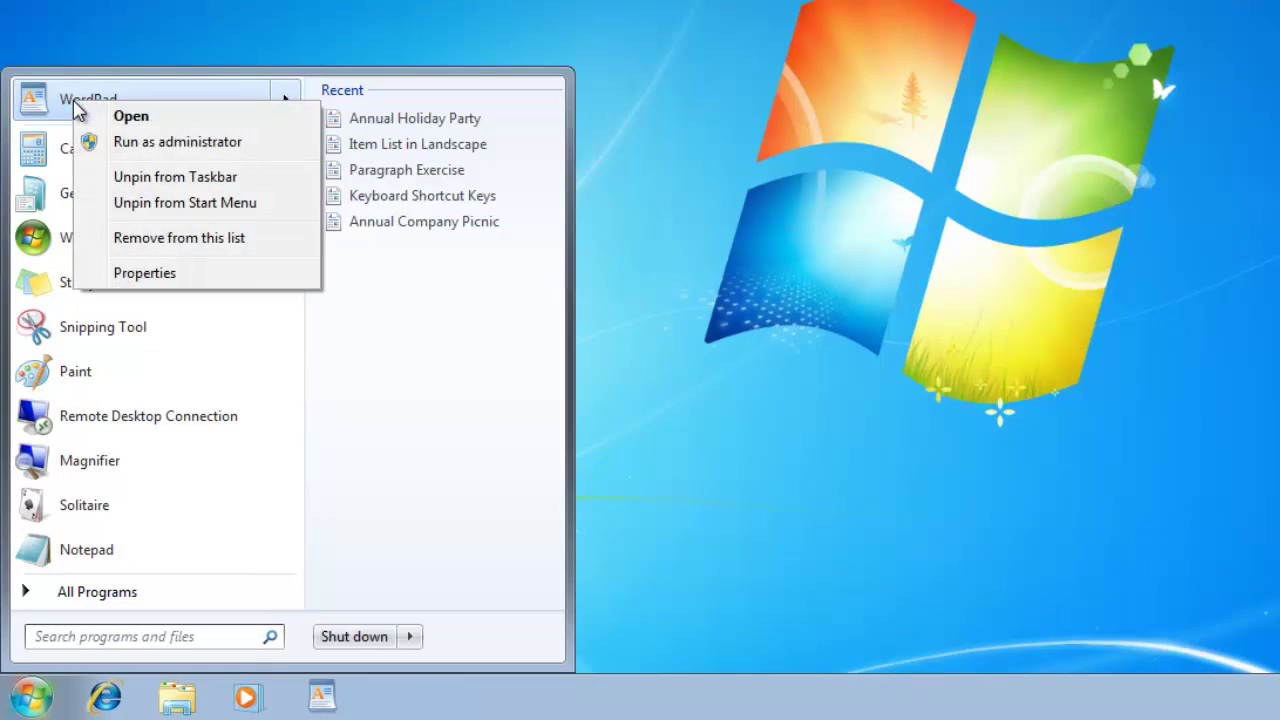
{"action": "left_click", "coordinate": [150, 274]}
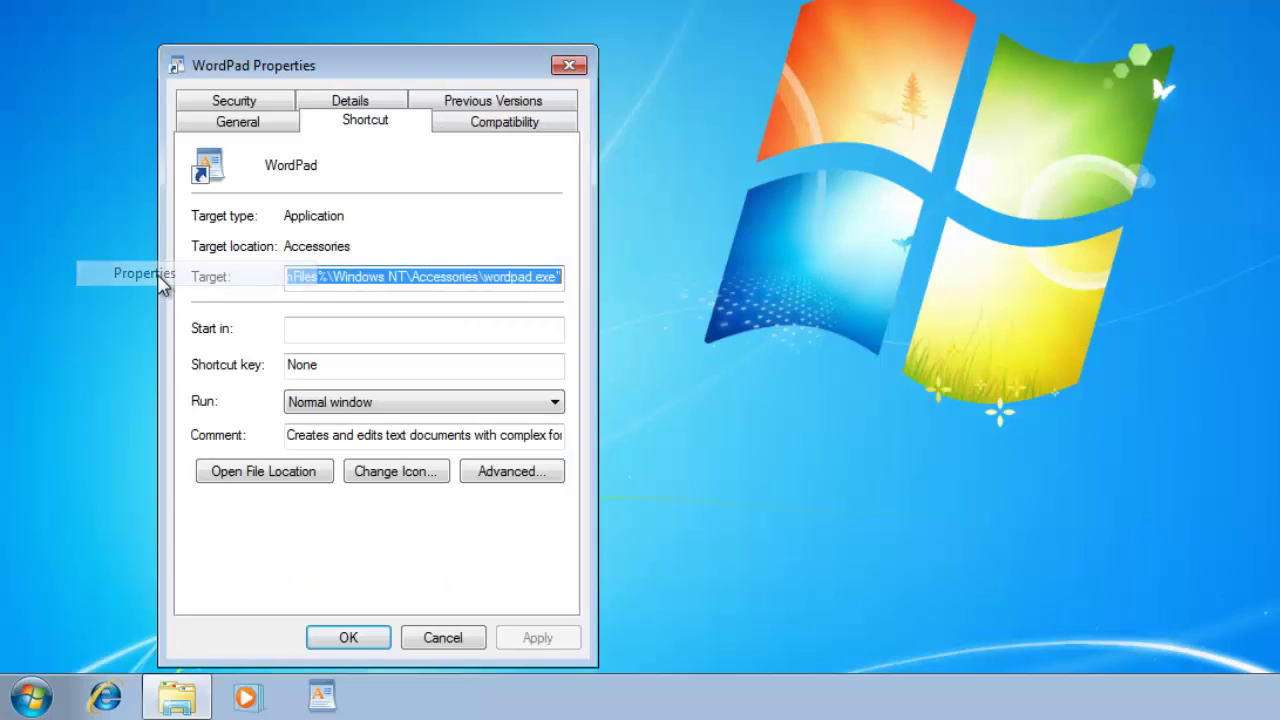
{"action": "left_click", "coordinate": [370, 378]}
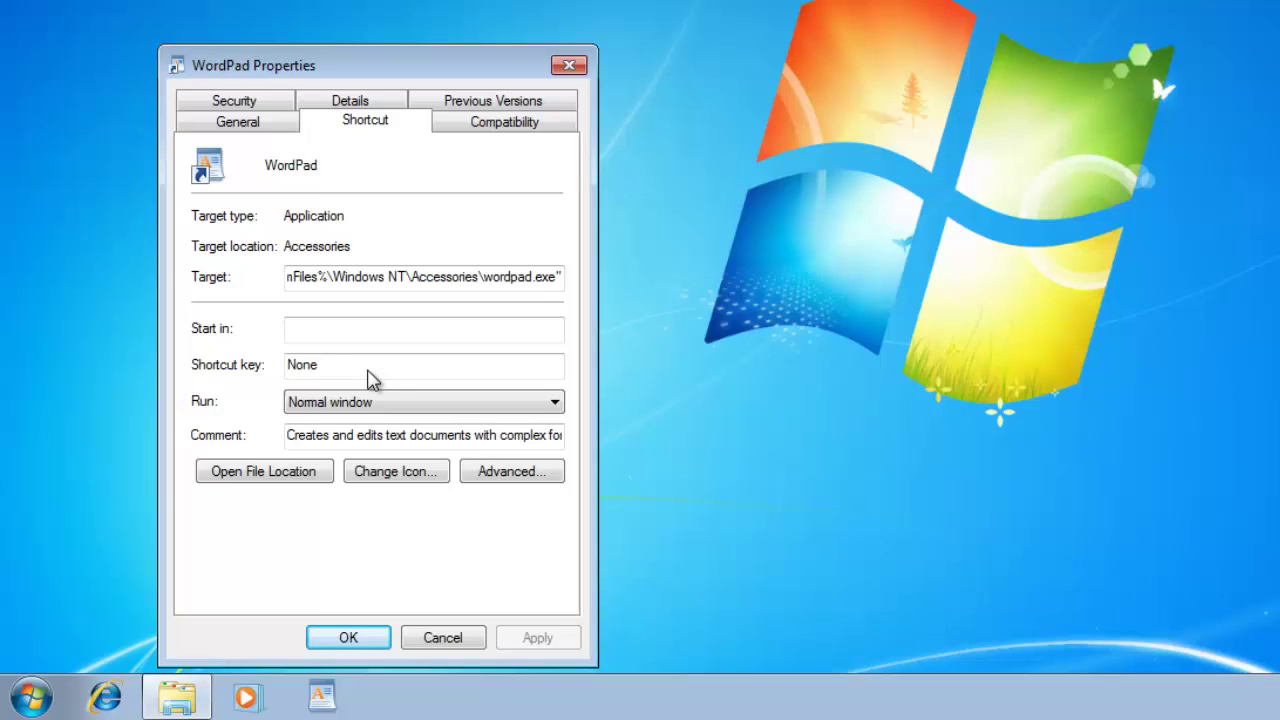
{"action": "key", "text": "ctrl+shift+w"}
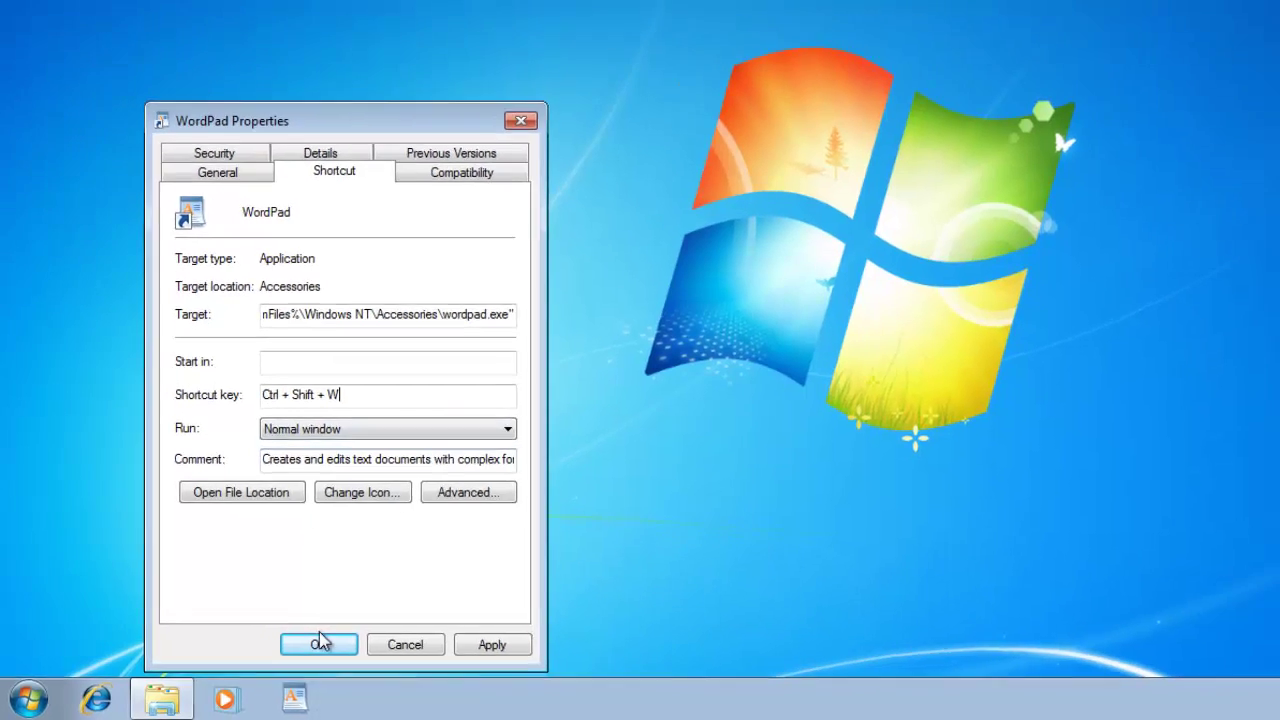
{"action": "left_click", "coordinate": [348, 637]}
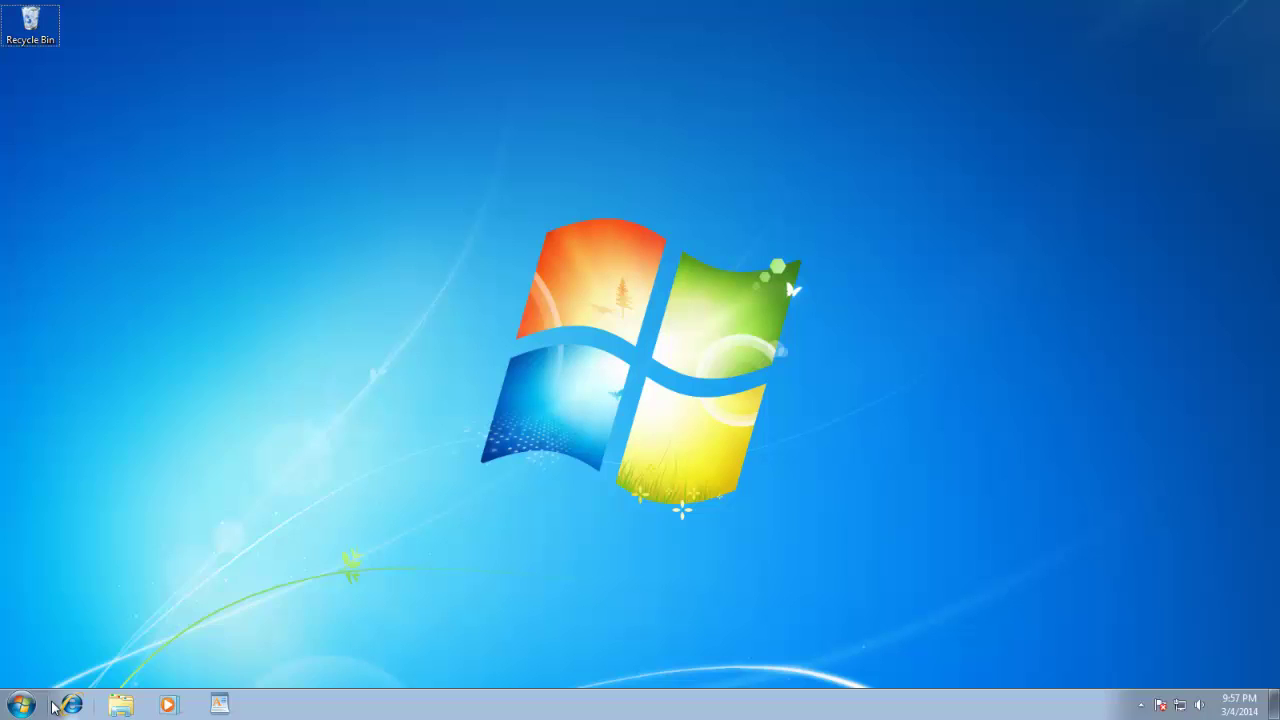
Browse Start > All Programs > Accessories to find WordPad, then close the menu
{"action": "left_click", "coordinate": [24, 705]}
{"action": "left_click", "coordinate": [90, 638]}
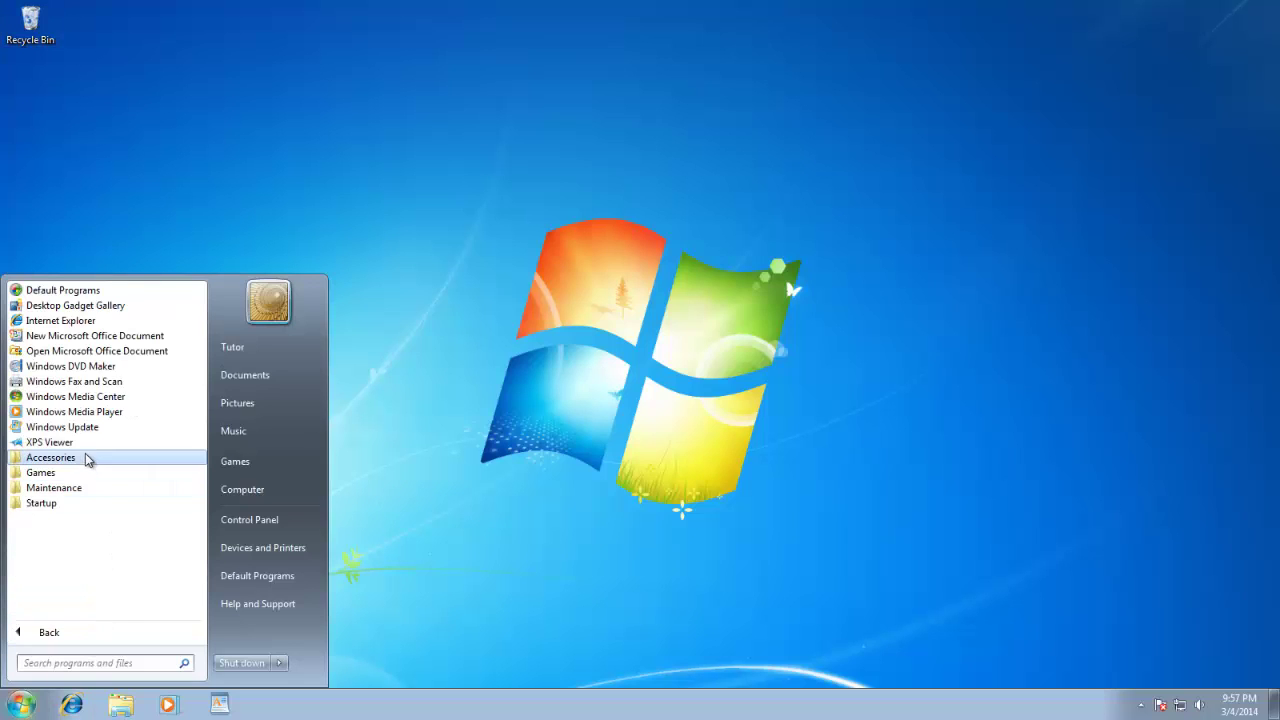
{"action": "left_click", "coordinate": [86, 457]}
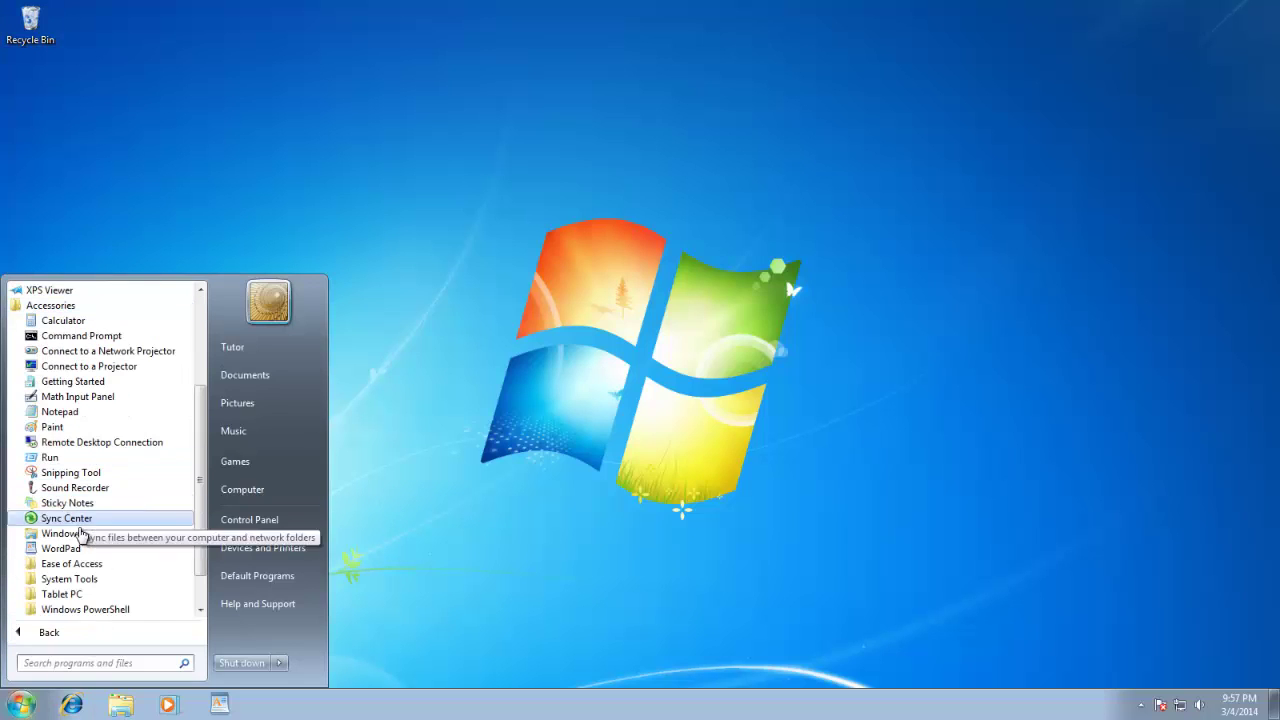
{"action": "left_click", "coordinate": [564, 467]}
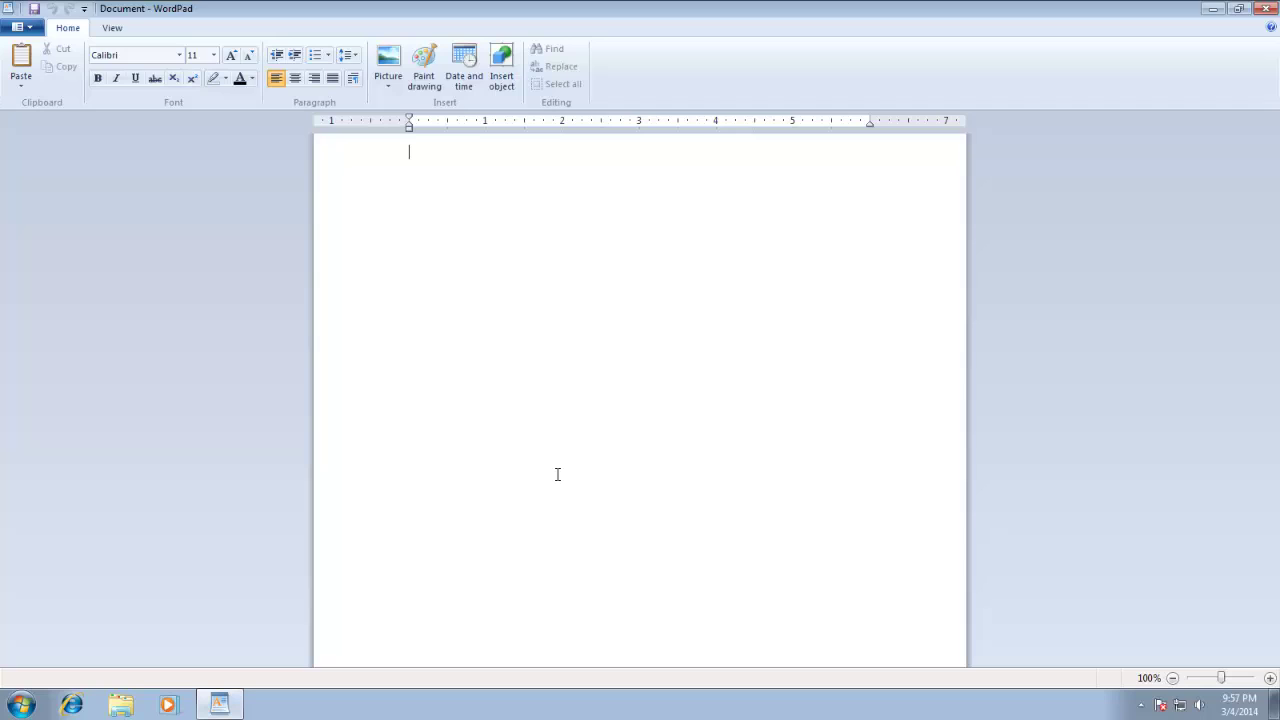
Give the Calculator shortcut the key Ctrl+Shift+C, approving the administrator permission prompt
{"action": "left_click", "coordinate": [21, 704]}
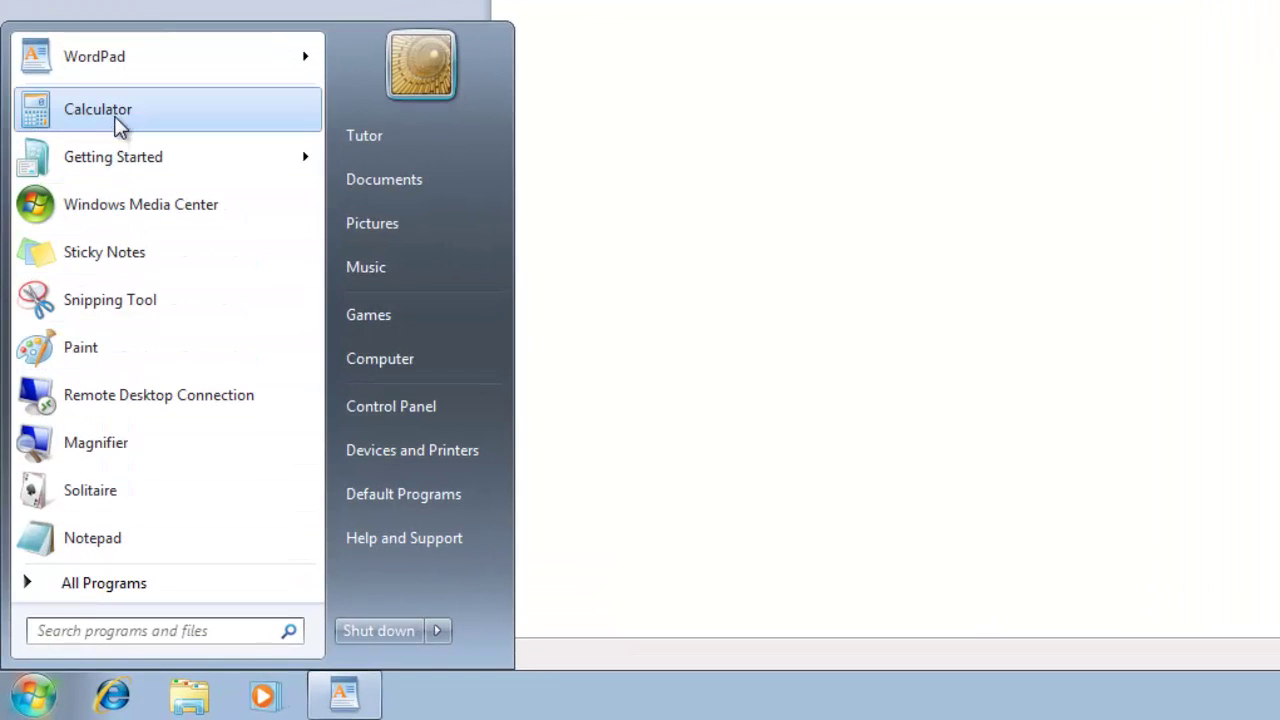
{"action": "right_click", "coordinate": [118, 124]}
{"action": "left_click", "coordinate": [190, 293]}
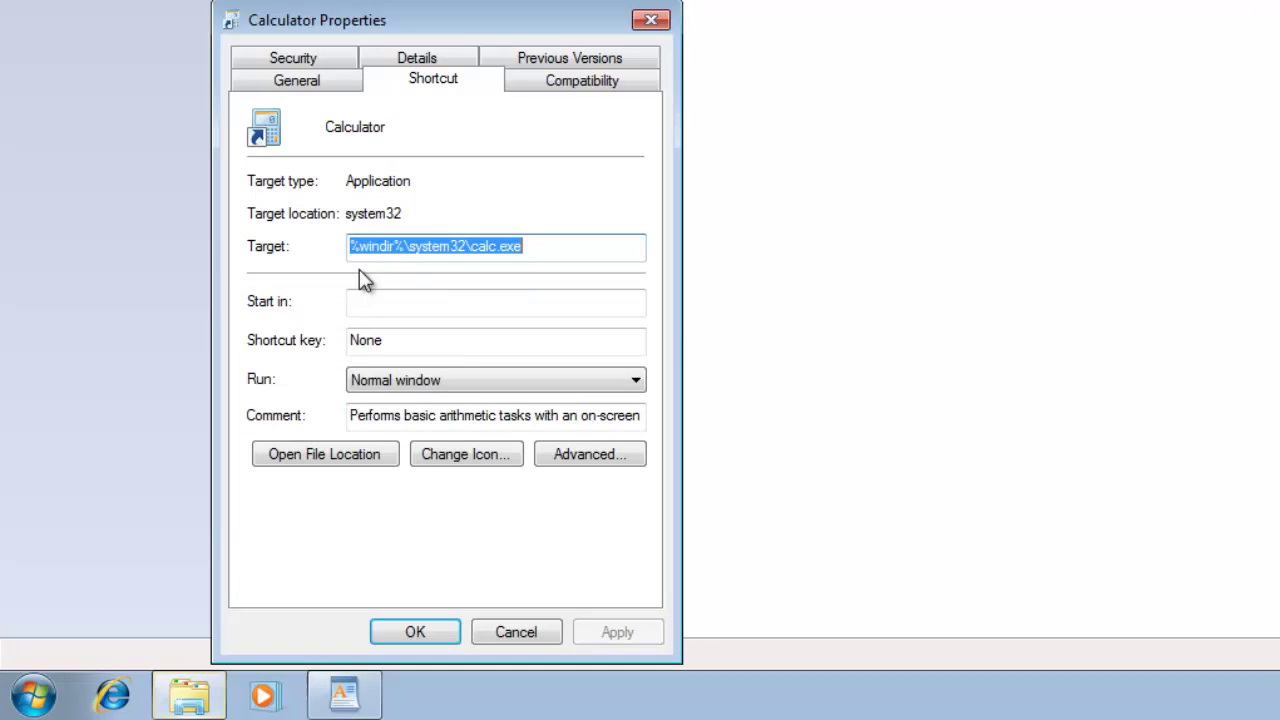
{"action": "left_click", "coordinate": [448, 340]}
{"action": "key", "text": "ctrl+shift"}
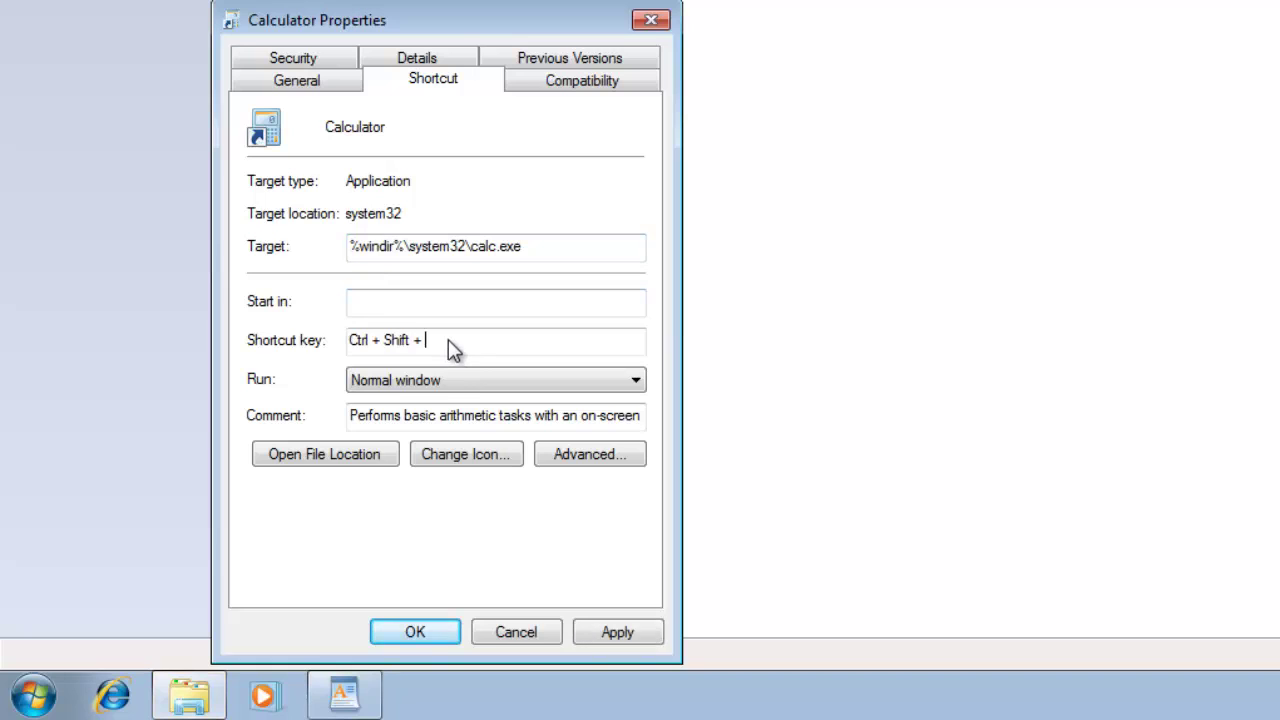
{"action": "key", "text": "ctrl+shift+c"}
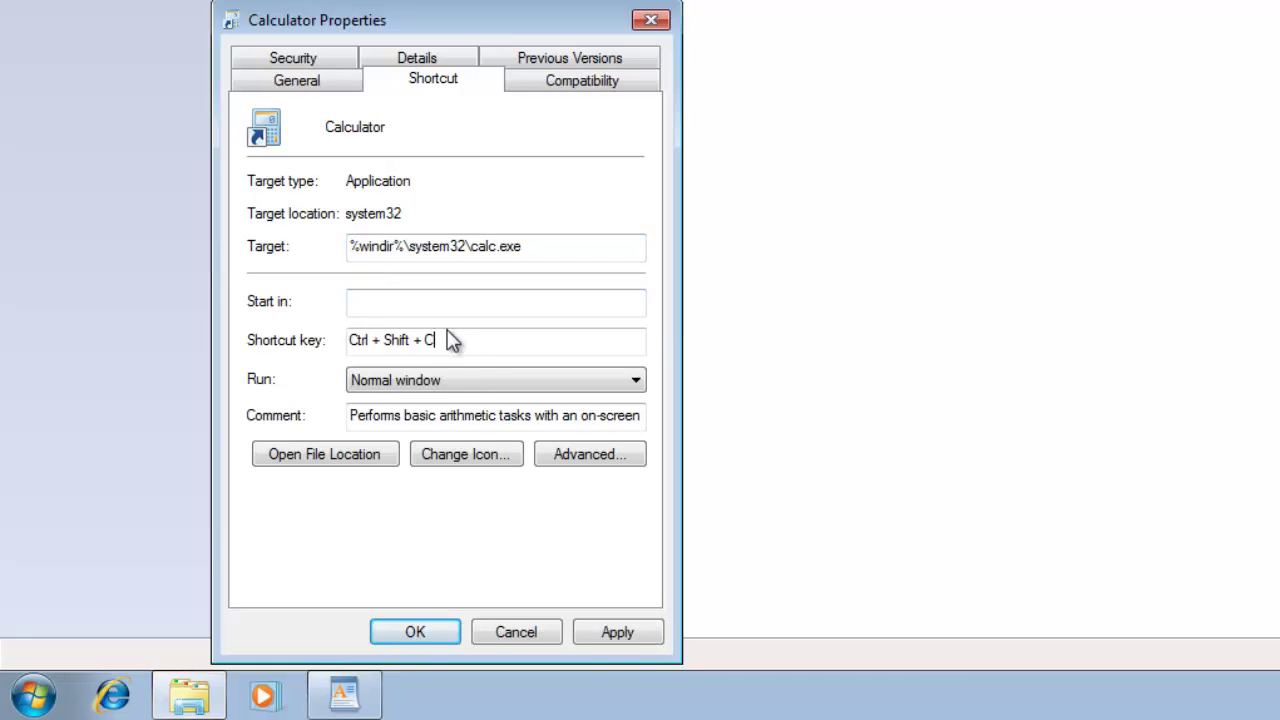
{"action": "left_click", "coordinate": [416, 628]}
{"action": "left_click", "coordinate": [488, 385]}
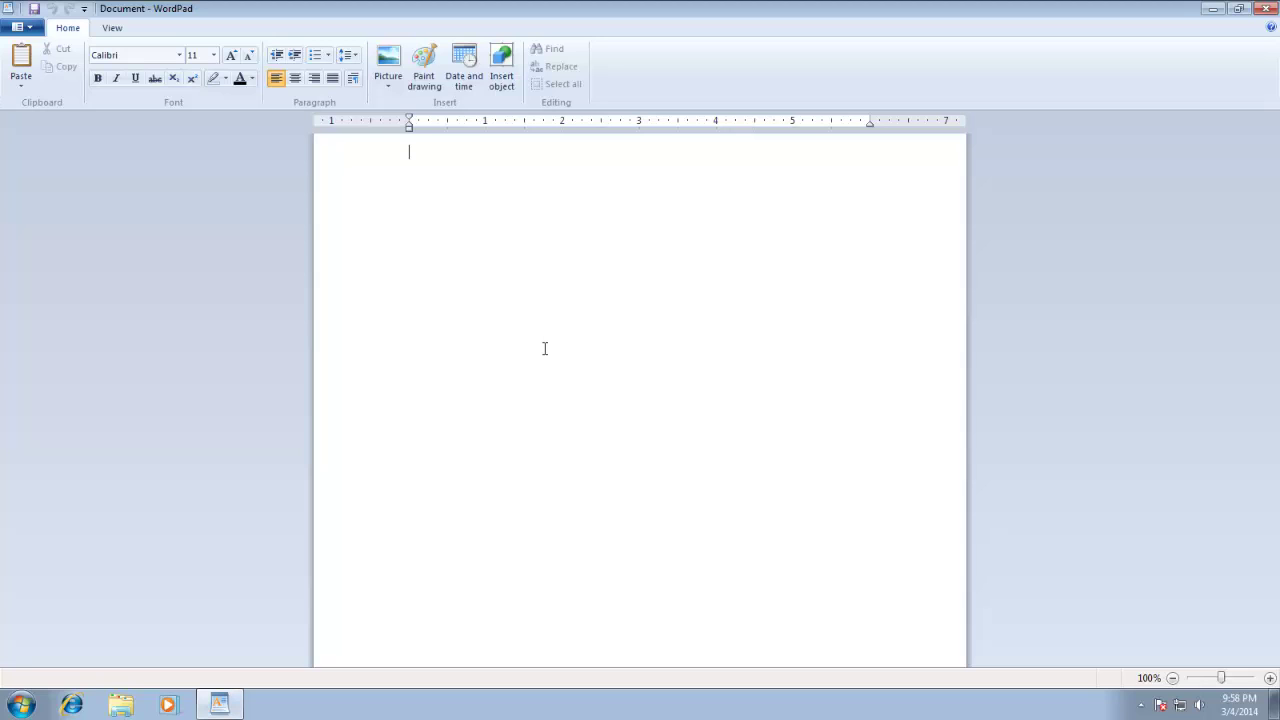
Launch Calculator with its shortcut key and compute 2 + 2 = 4
{"action": "key", "text": "ctrl+alt+c"}
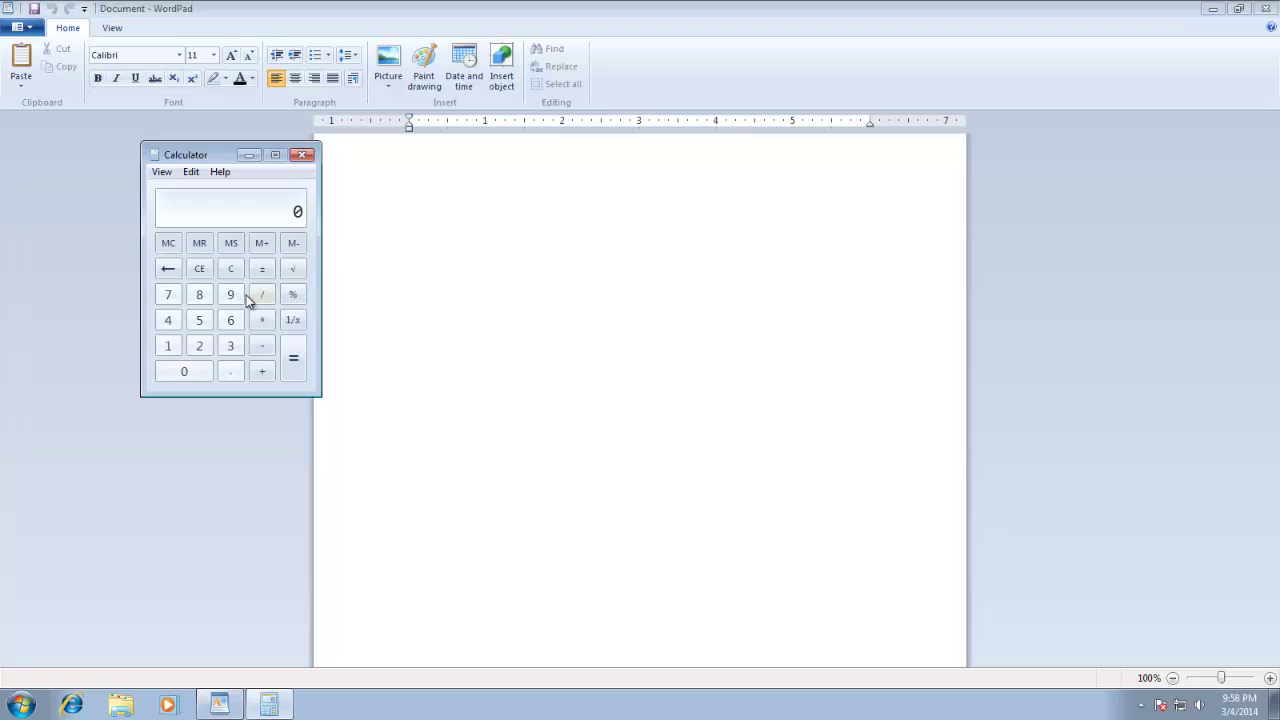
{"action": "left_click", "coordinate": [200, 346]}
{"action": "left_click", "coordinate": [255, 372]}
{"action": "left_click", "coordinate": [292, 358]}
Switch between WordPad and Calculator, close Calculator, and minimize WordPad
{"action": "key", "text": "alt+Tab"}
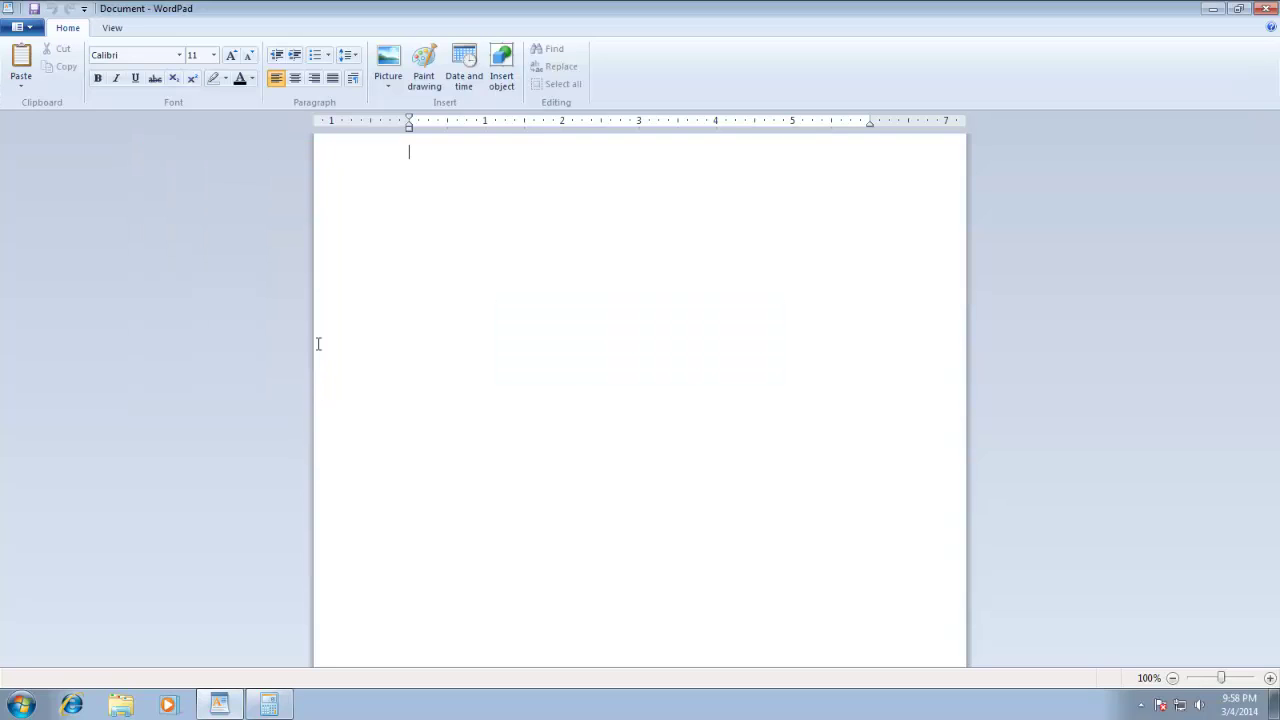
{"action": "key", "text": "alt+Tab"}
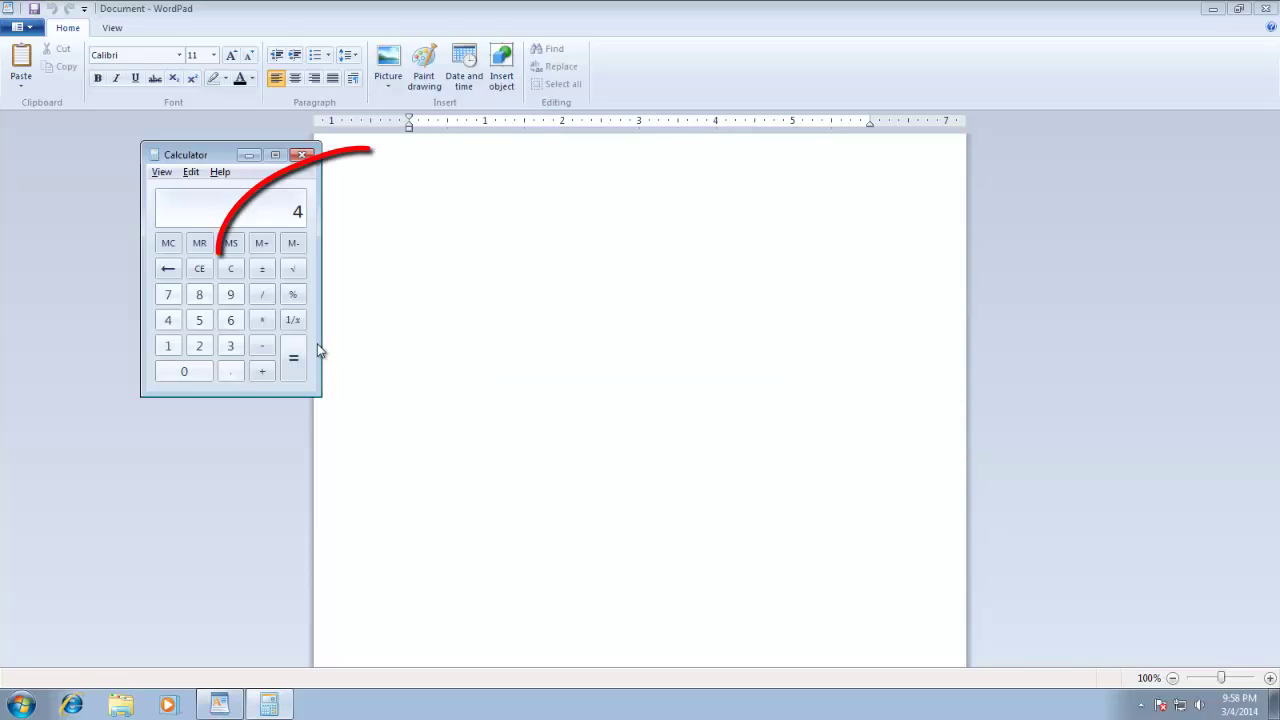
{"action": "key", "text": "alt+F4"}
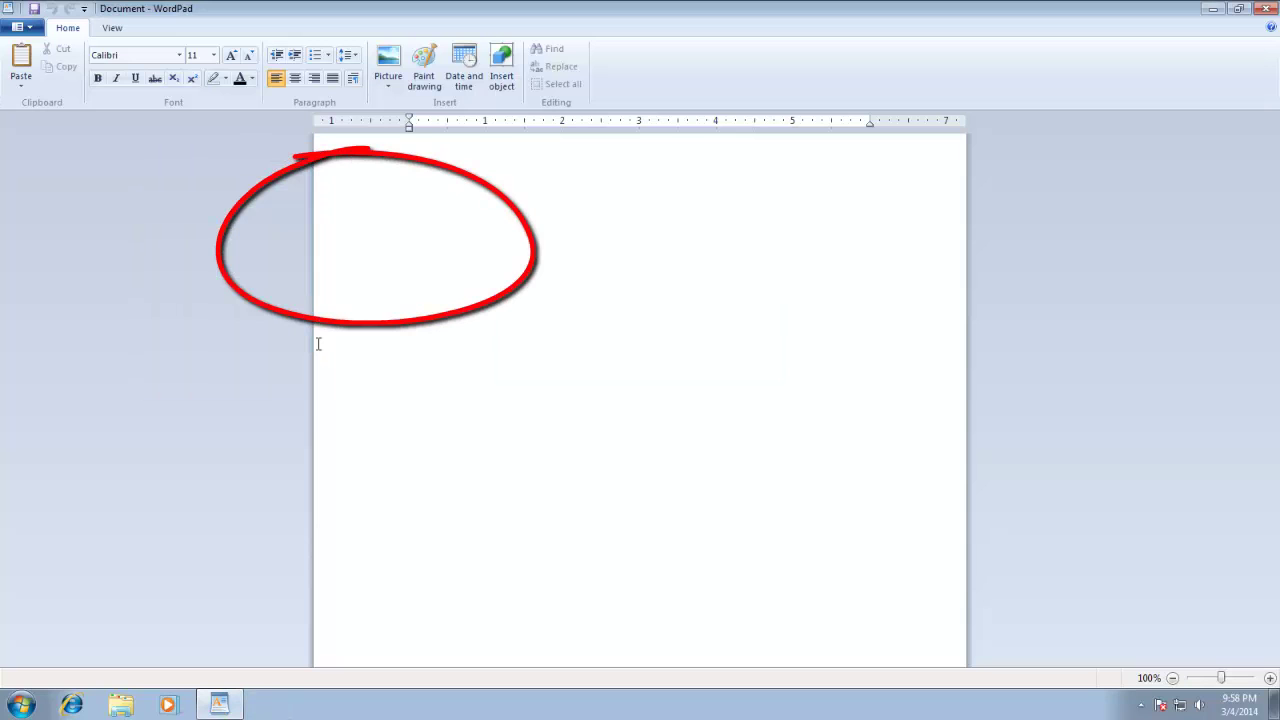
{"action": "left_click", "coordinate": [1212, 8]}
{"action": "left_click", "coordinate": [20, 704]}
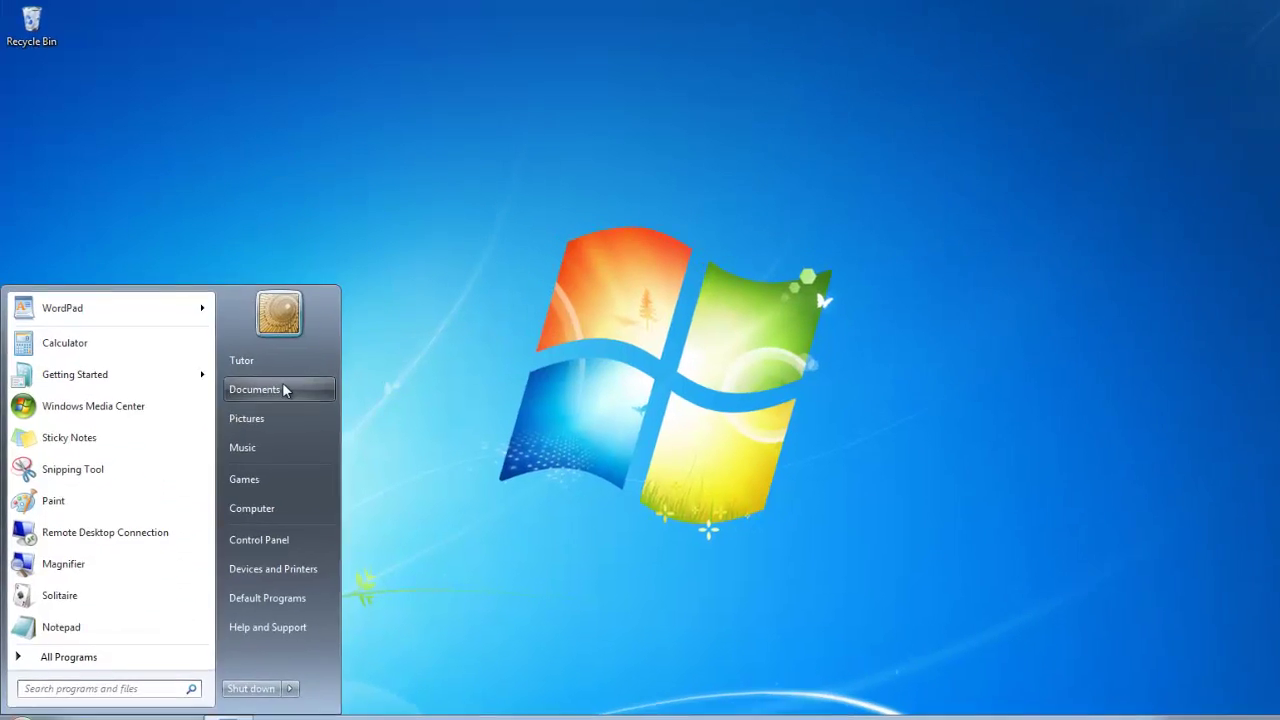
{"action": "left_click", "coordinate": [284, 389]}
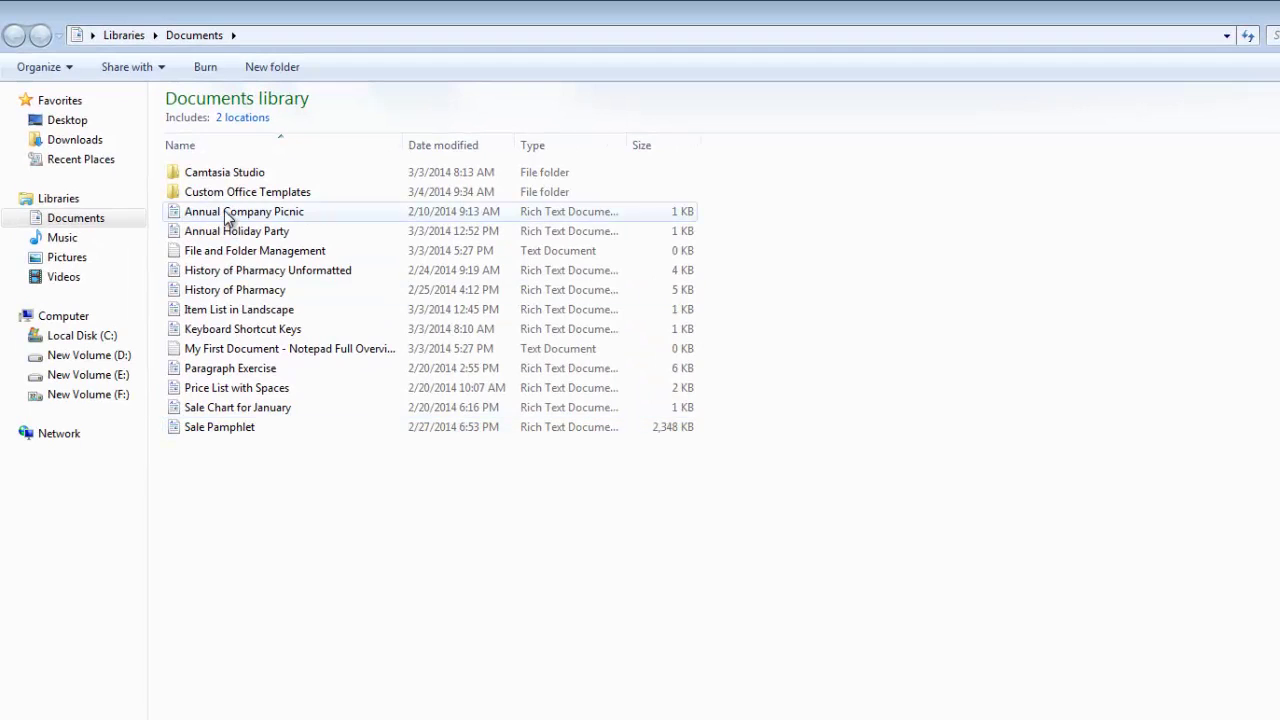
{"action": "left_click", "coordinate": [226, 213]}
{"action": "right_click", "coordinate": [226, 213]}
{"action": "left_click", "coordinate": [270, 648]}
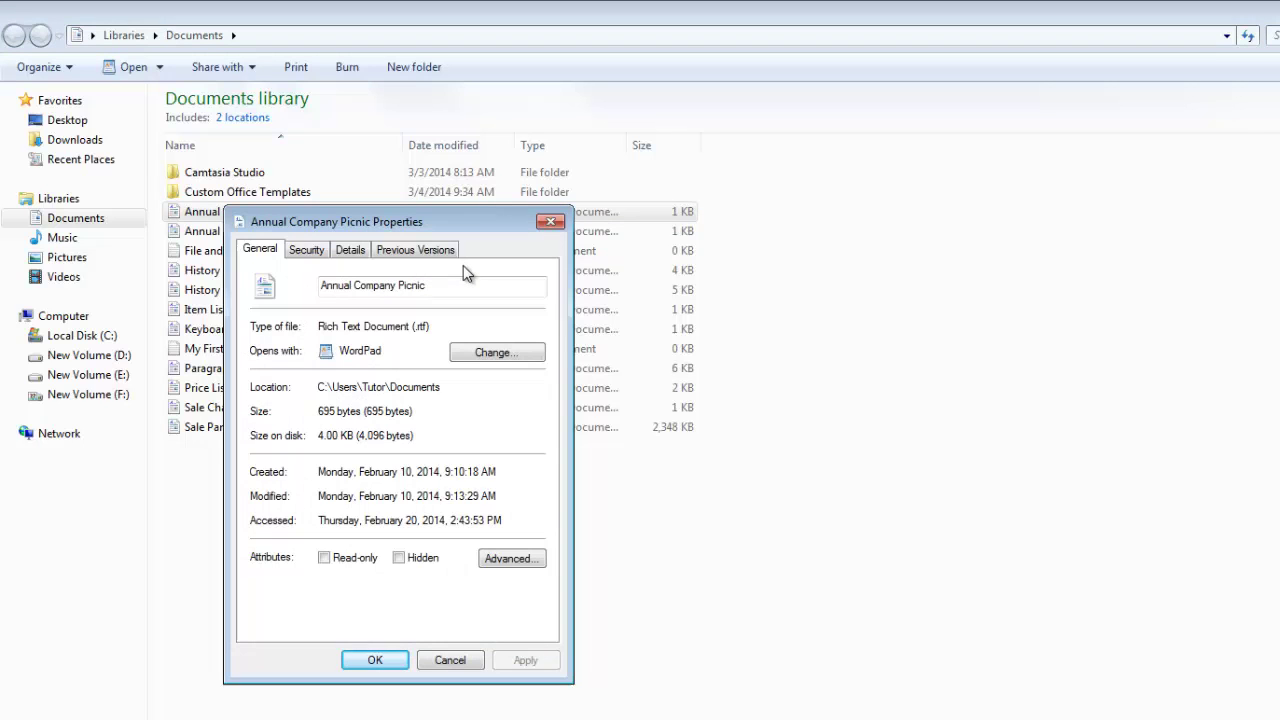
{"action": "left_click", "coordinate": [550, 221]}
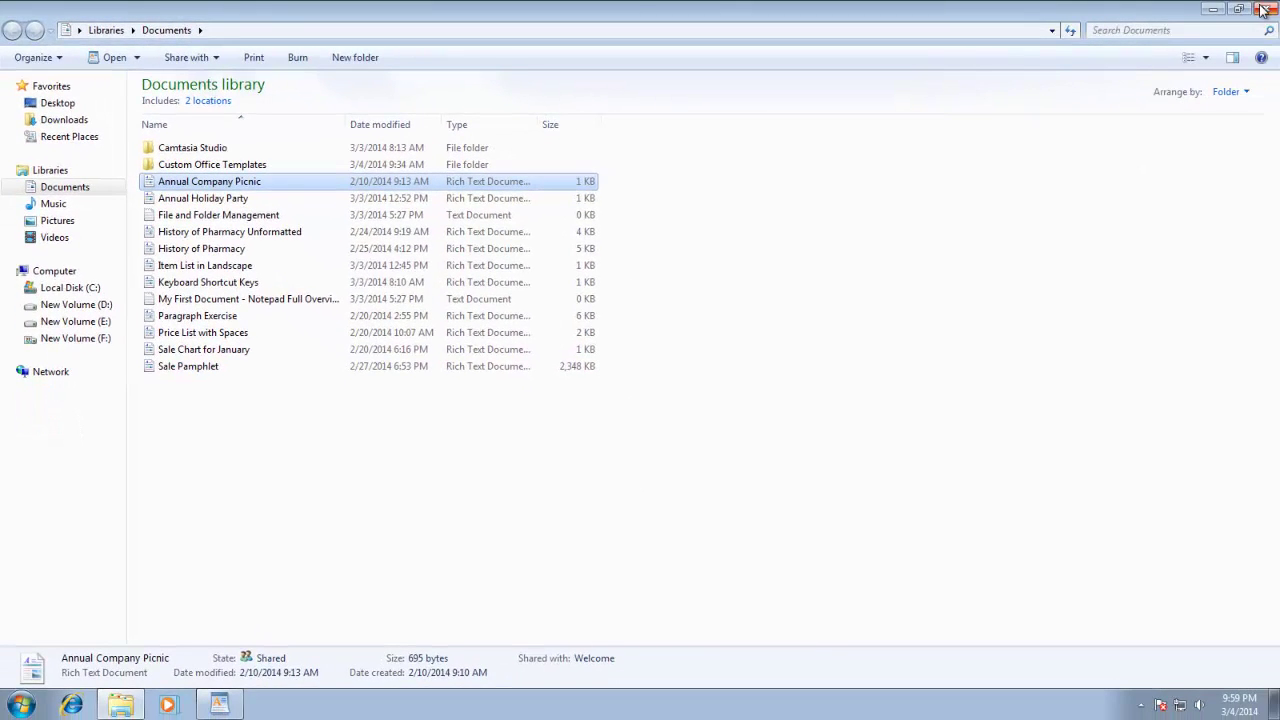
{"action": "left_click", "coordinate": [1263, 9]}
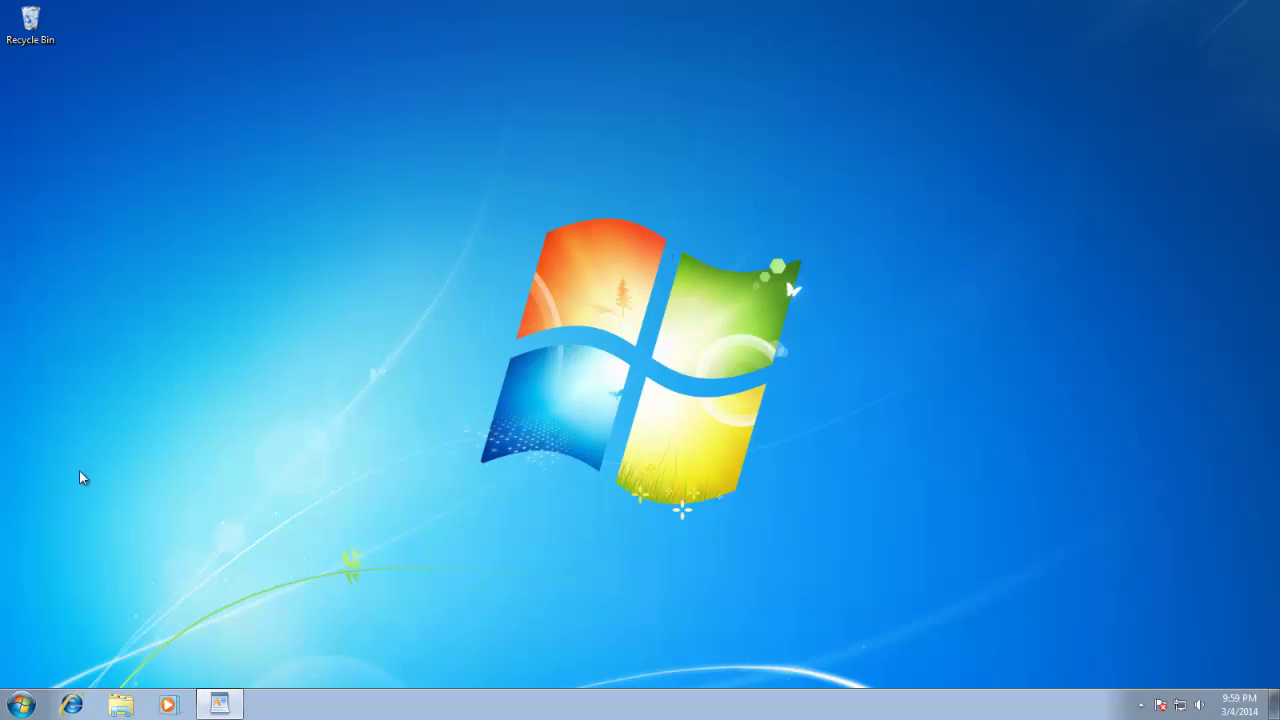
Open Computer from Start and browse into New Volume (E:)
{"action": "left_click", "coordinate": [14, 708]}
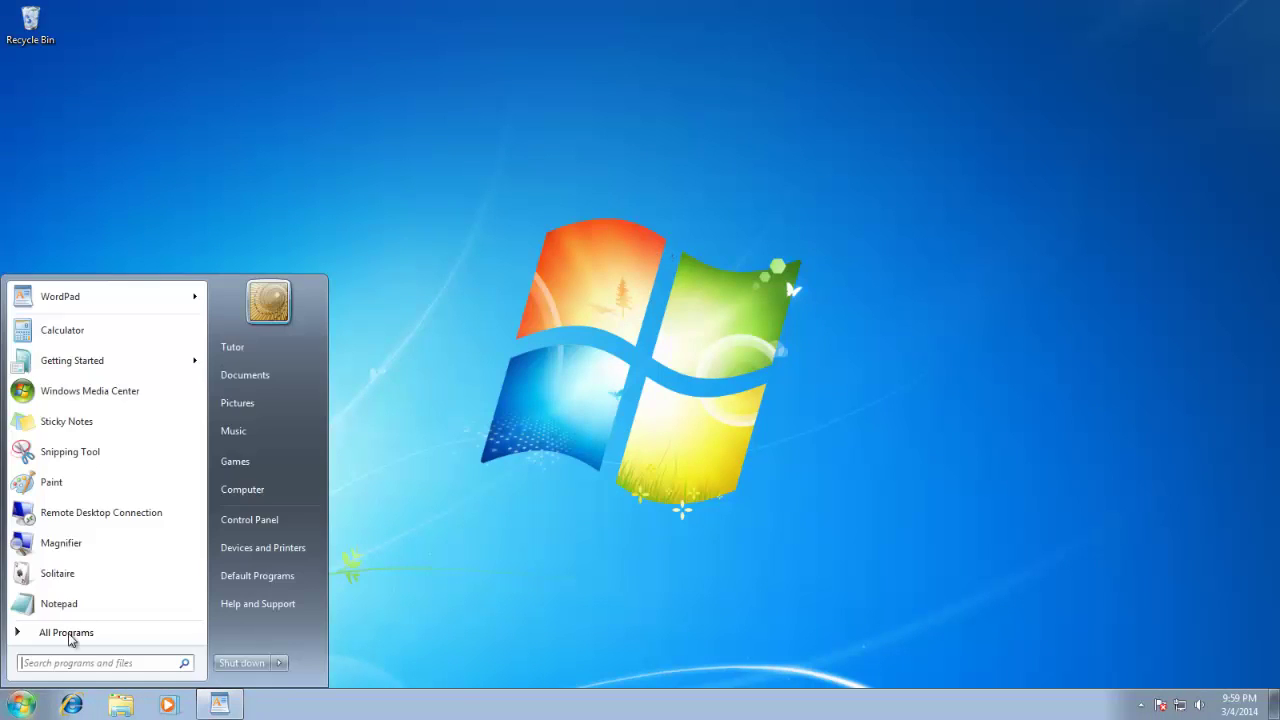
{"action": "left_click", "coordinate": [261, 491]}
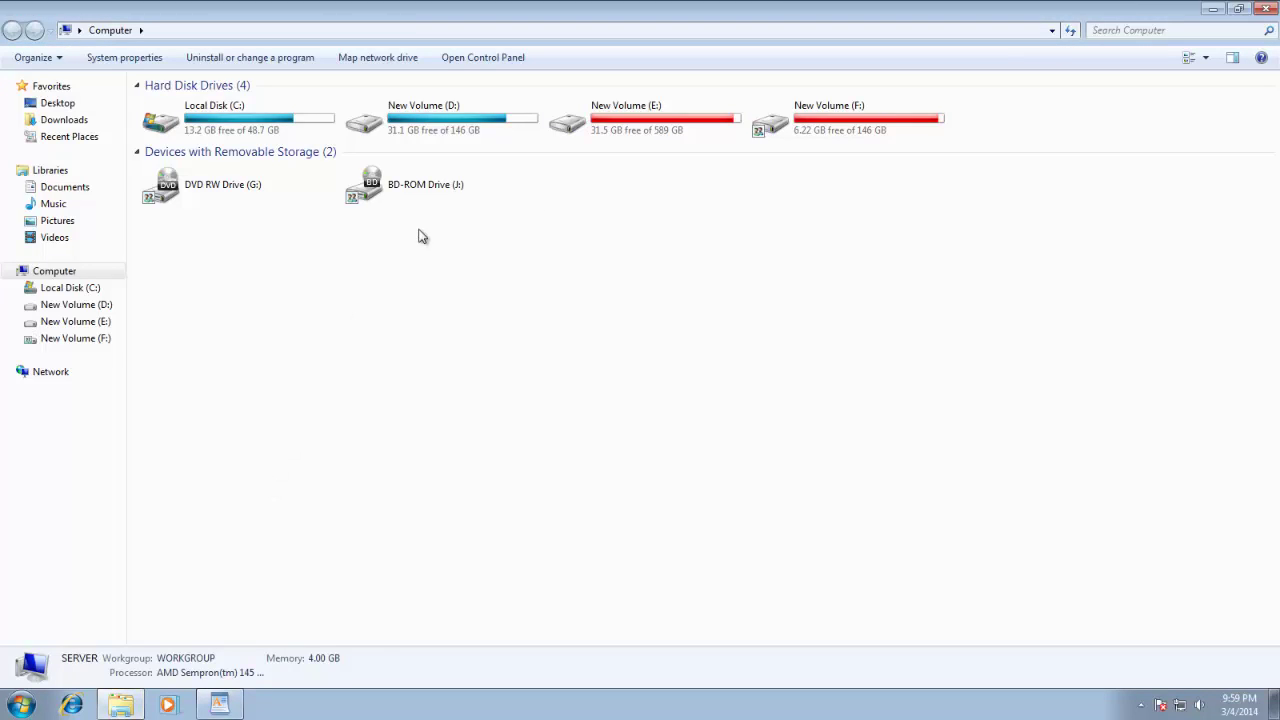
{"action": "double_click", "coordinate": [661, 128]}
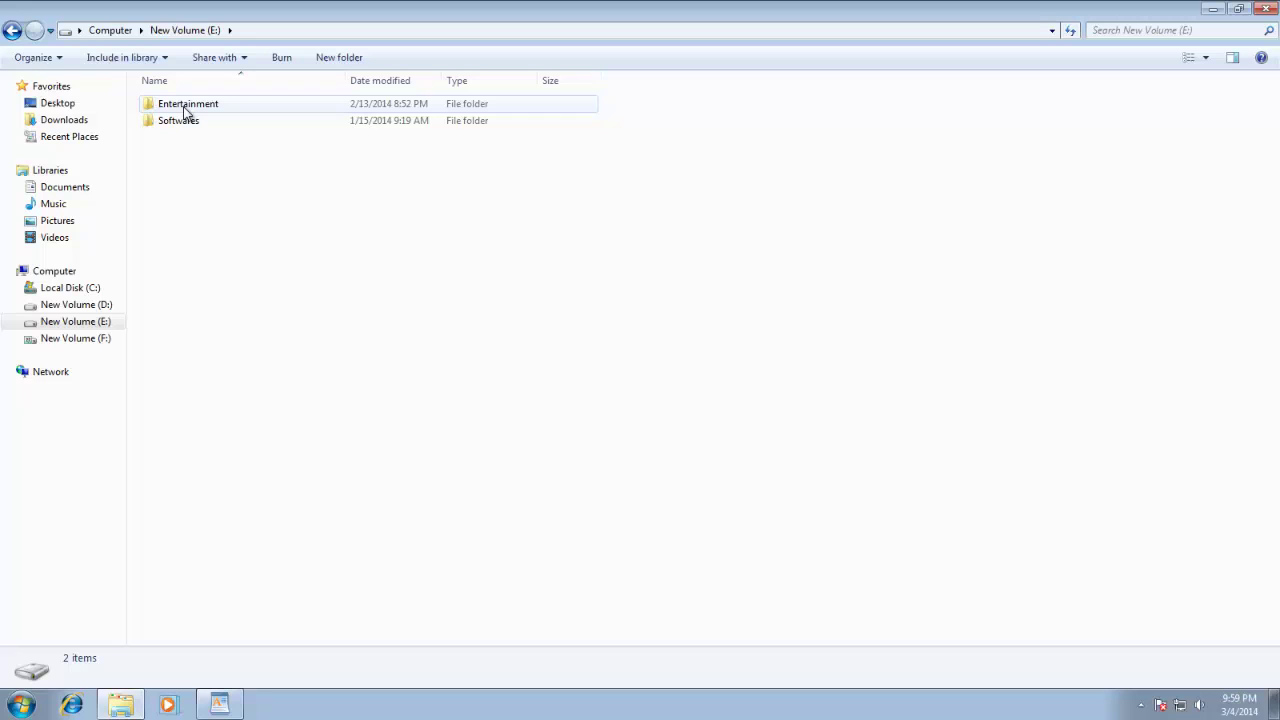
{"action": "mouse_move", "coordinate": [190, 112]}
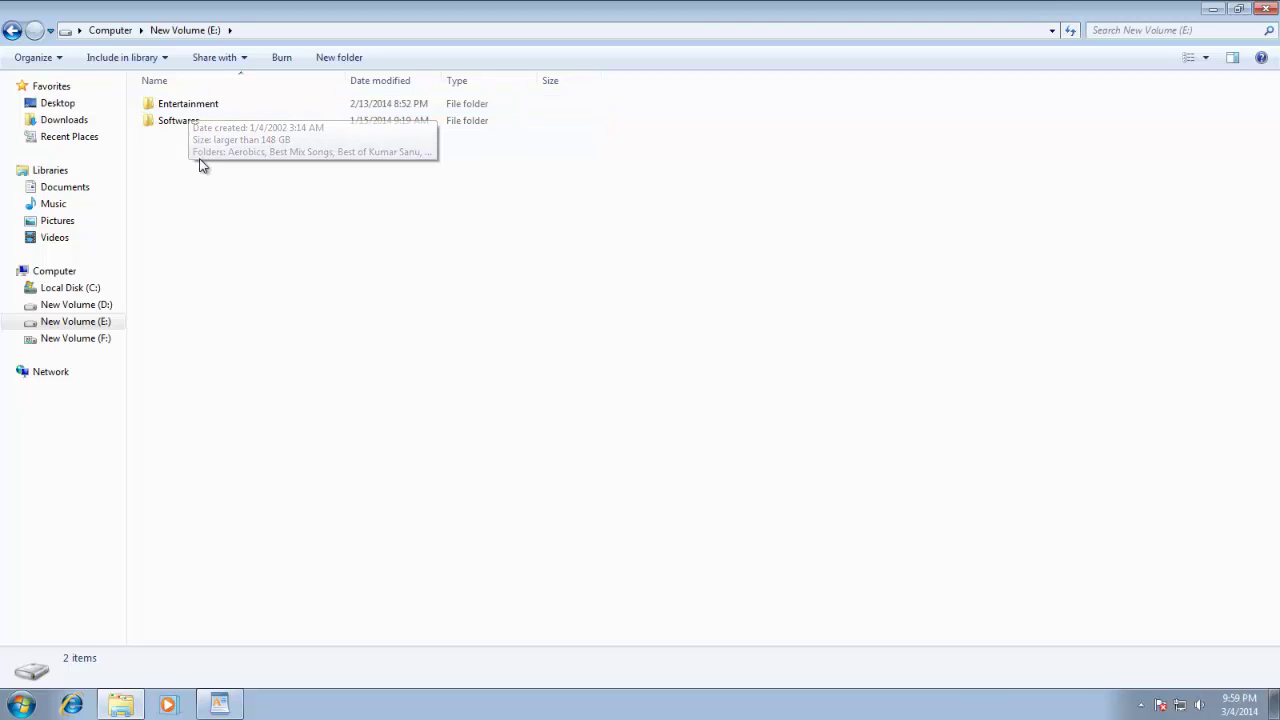
{"action": "right_click", "coordinate": [192, 106]}
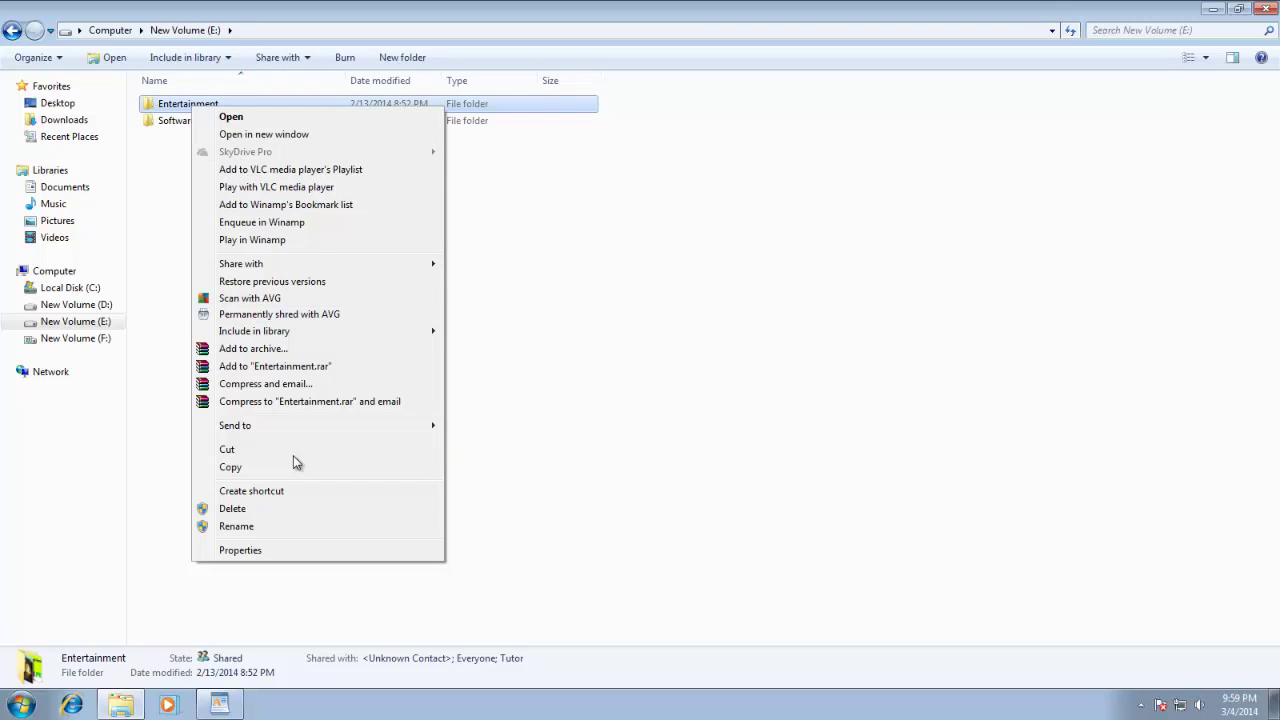
{"action": "left_click", "coordinate": [285, 553]}
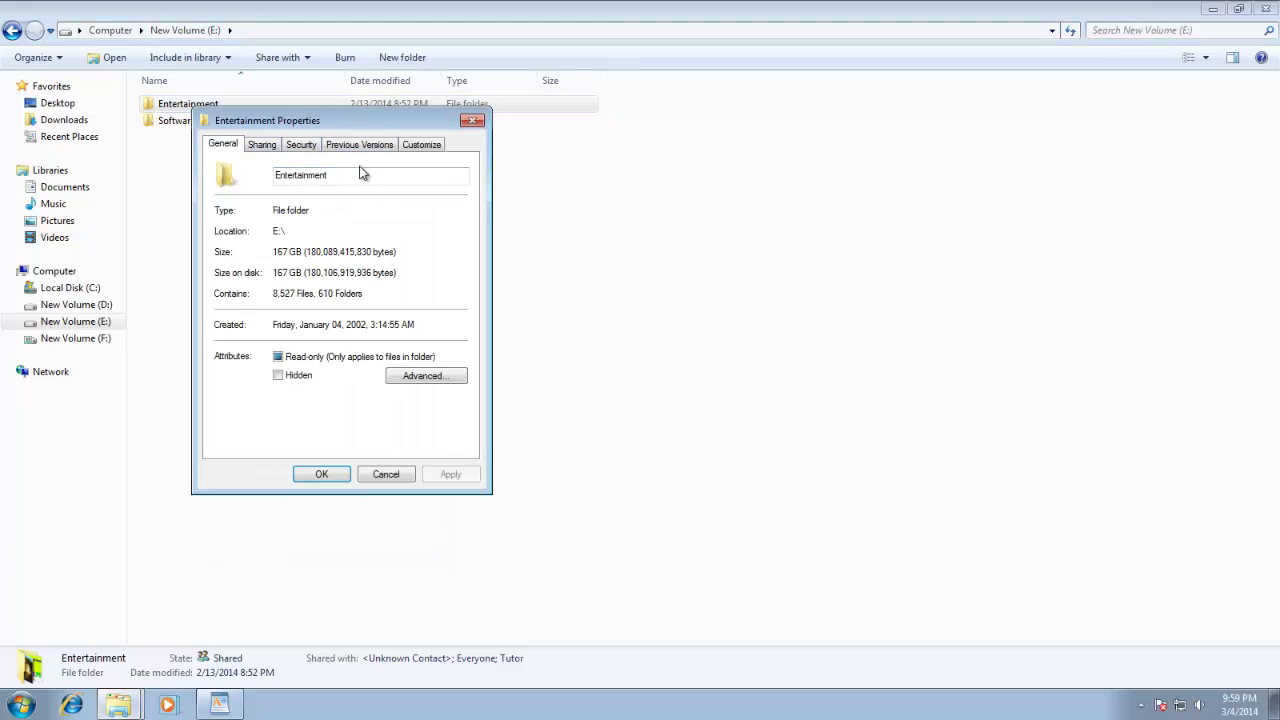
{"action": "left_click", "coordinate": [399, 484]}
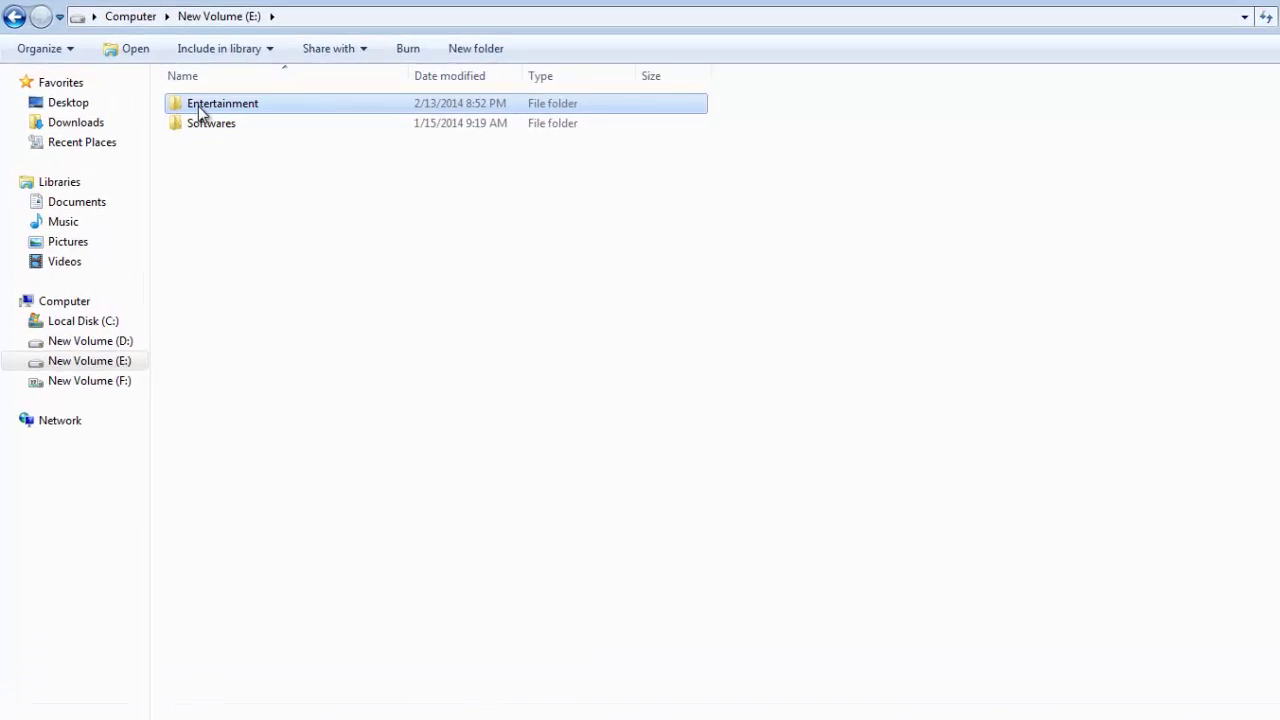
Create a shortcut to the Entertainment folder on drive E: and cut it
{"action": "right_click", "coordinate": [200, 113]}
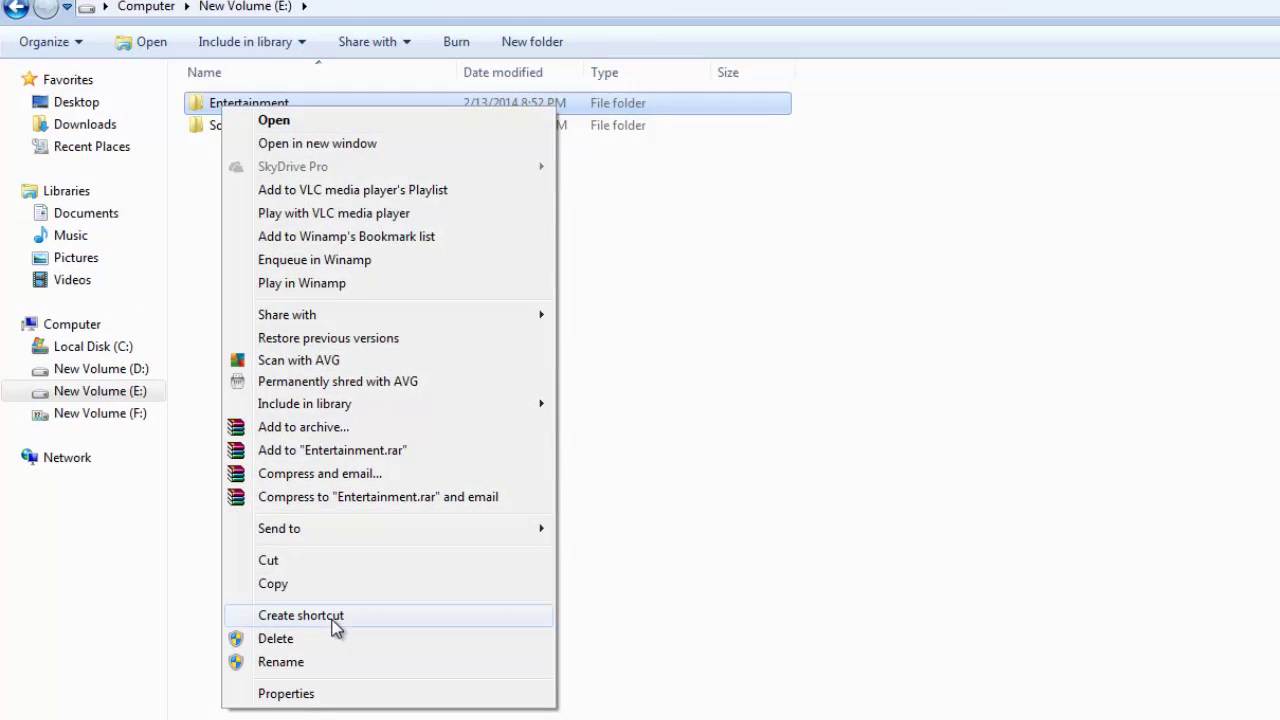
{"action": "left_click", "coordinate": [334, 617]}
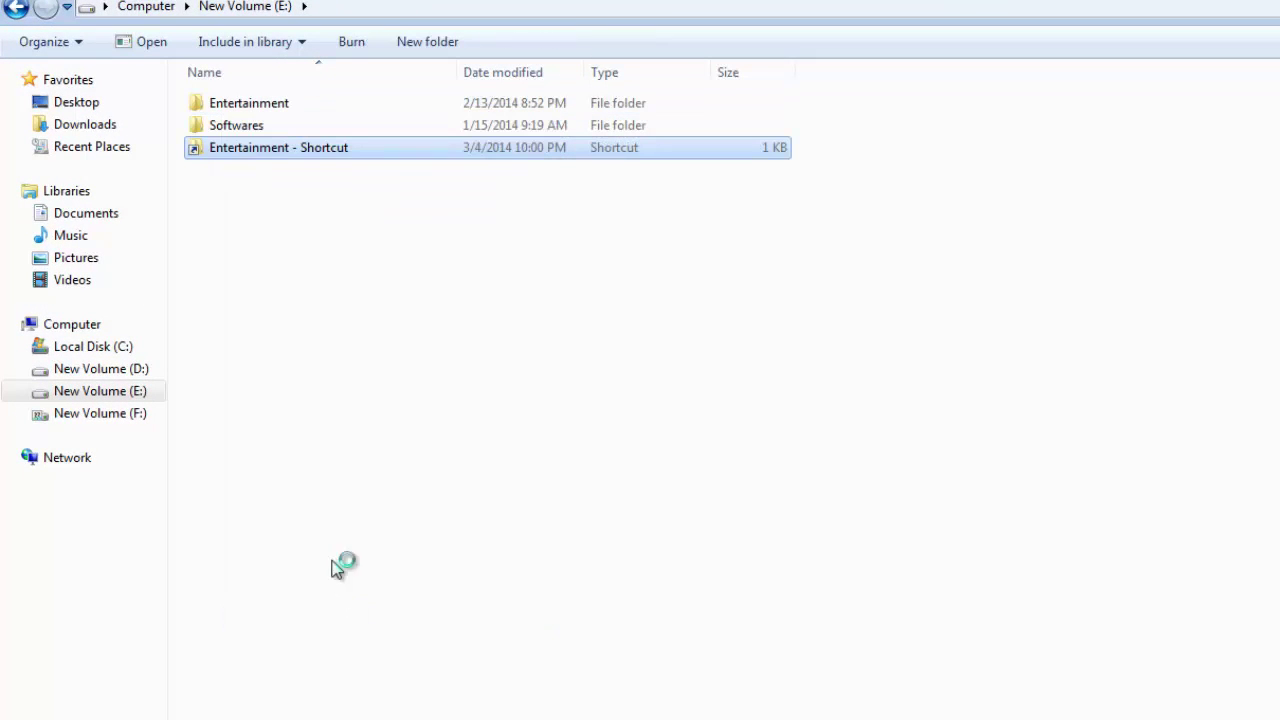
{"action": "right_click", "coordinate": [262, 160]}
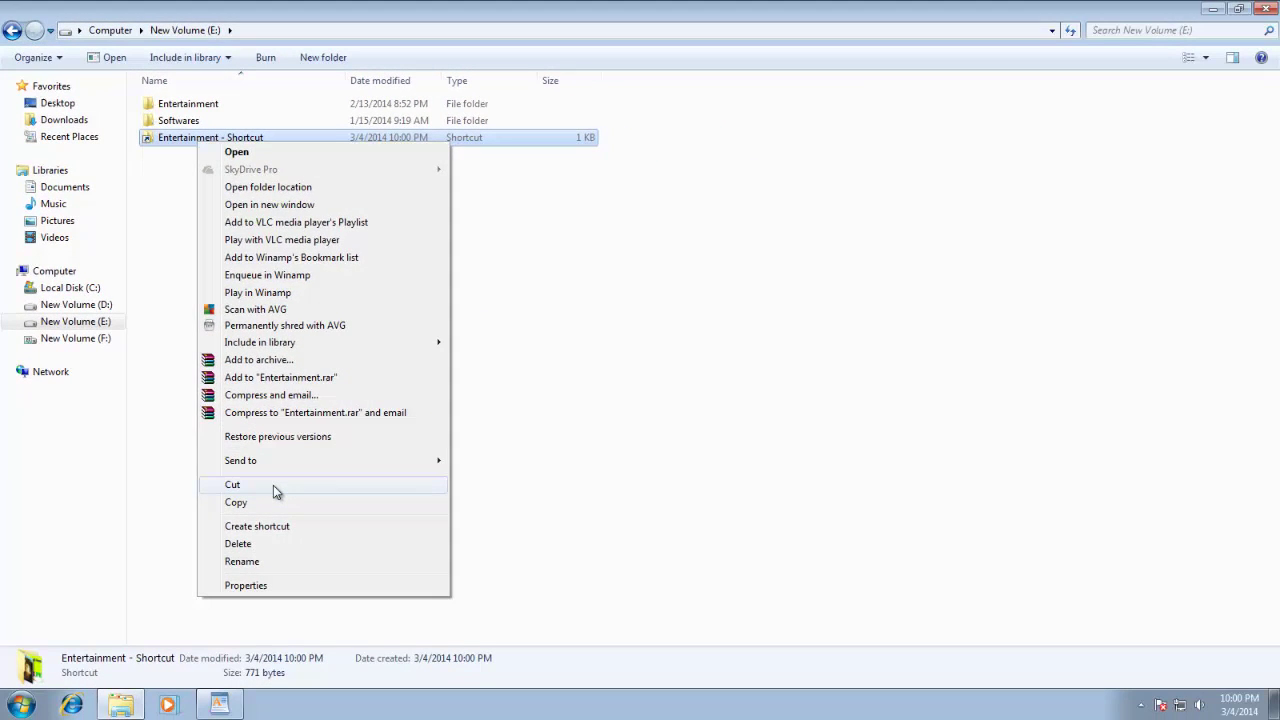
{"action": "left_click", "coordinate": [273, 485]}
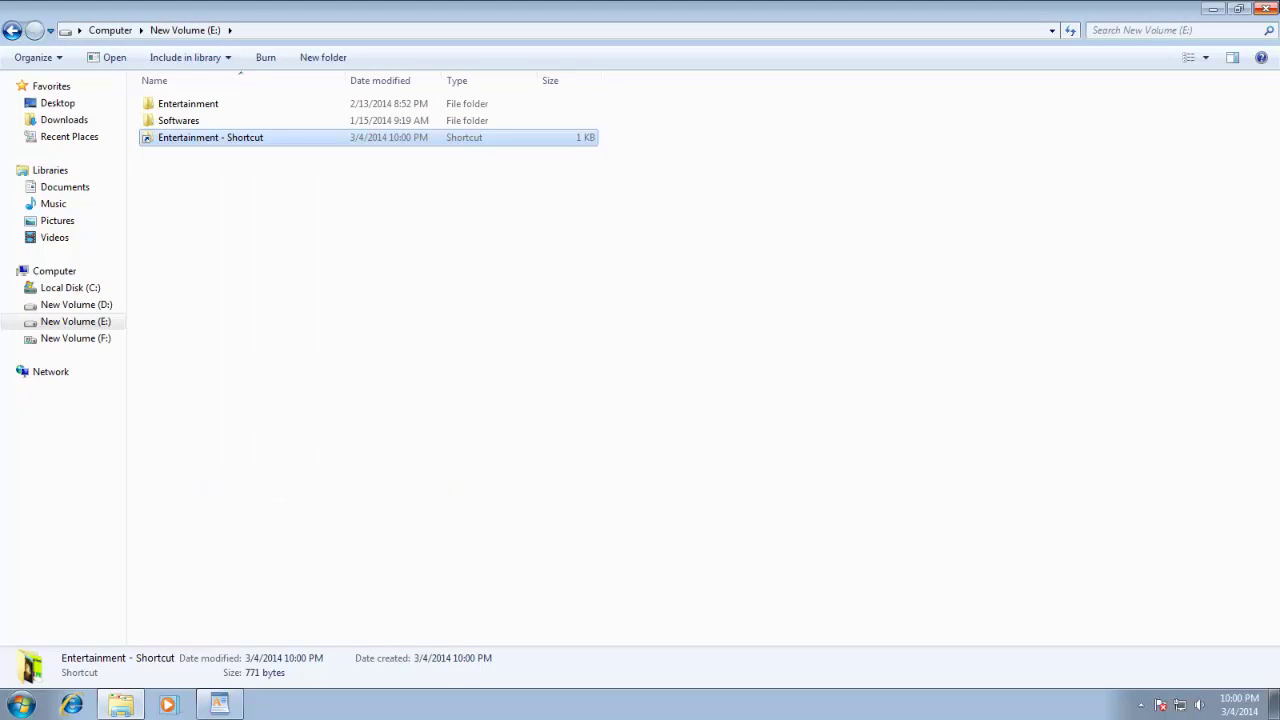
Paste the Entertainment shortcut onto the desktop and pin it to Explorer's jump list
{"action": "left_click", "coordinate": [1213, 8]}
{"action": "right_click", "coordinate": [220, 172]}
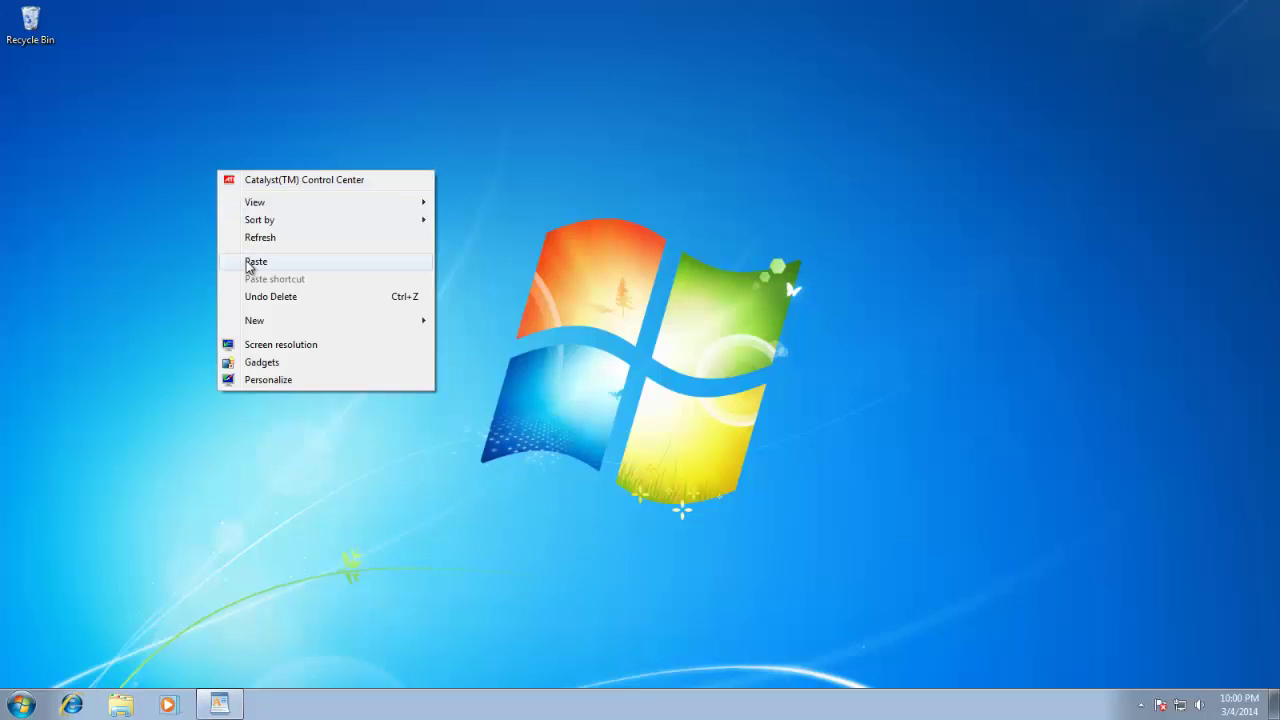
{"action": "left_click", "coordinate": [246, 263]}
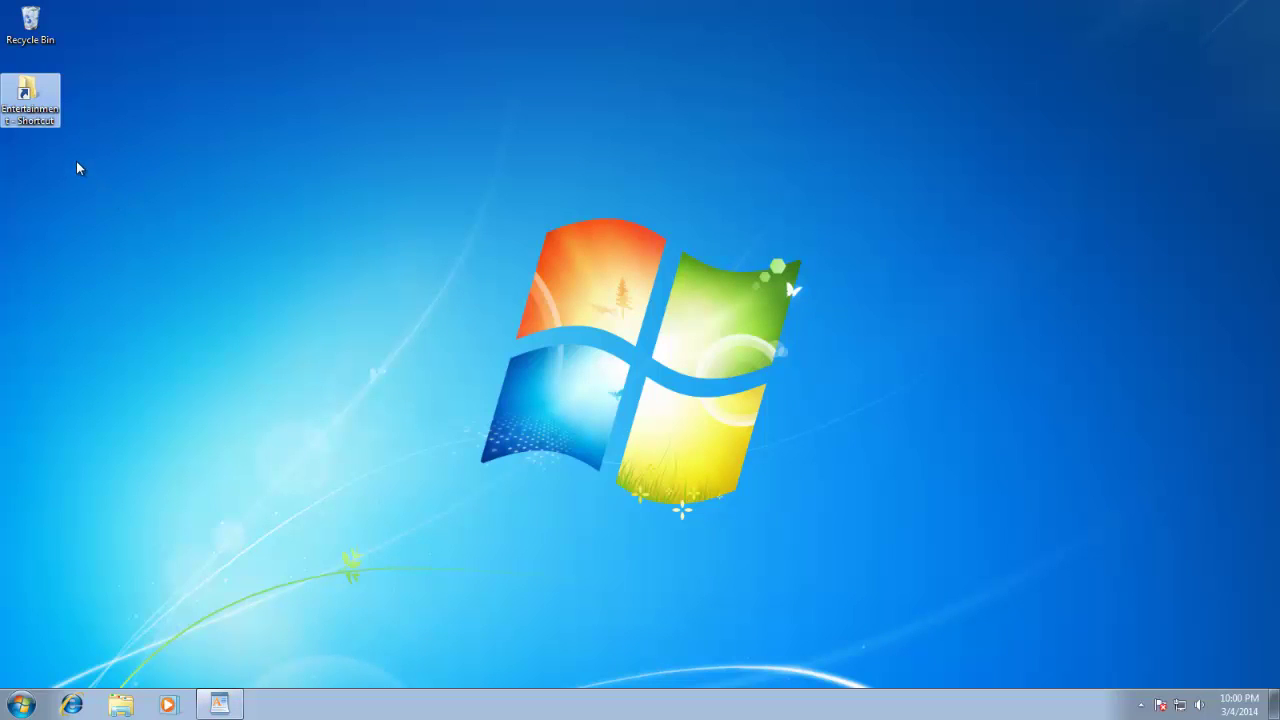
{"action": "left_click_drag", "start_coordinate": [34, 108], "coordinate": [258, 703]}
{"action": "left_click", "coordinate": [246, 290]}
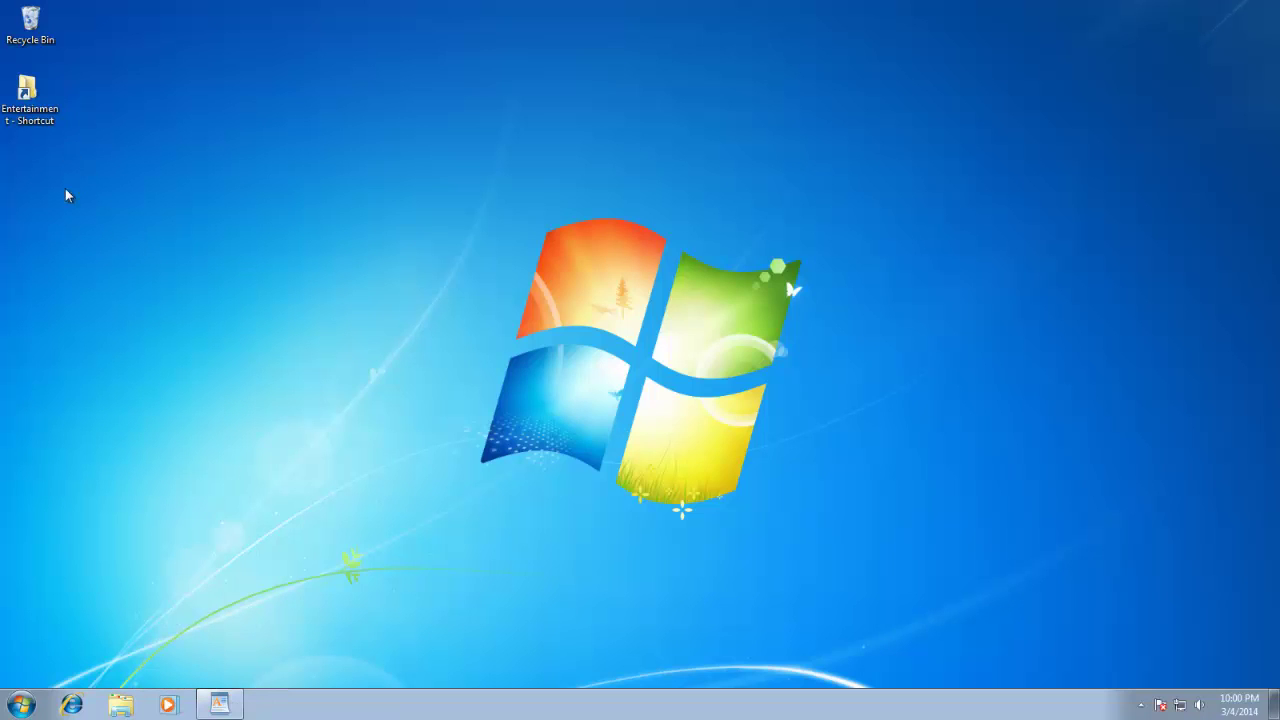
Use Send to > Desktop (create shortcut) on E:\Entertainment, then select the new desktop shortcut
{"action": "left_click", "coordinate": [20, 704]}
{"action": "left_click", "coordinate": [240, 490]}
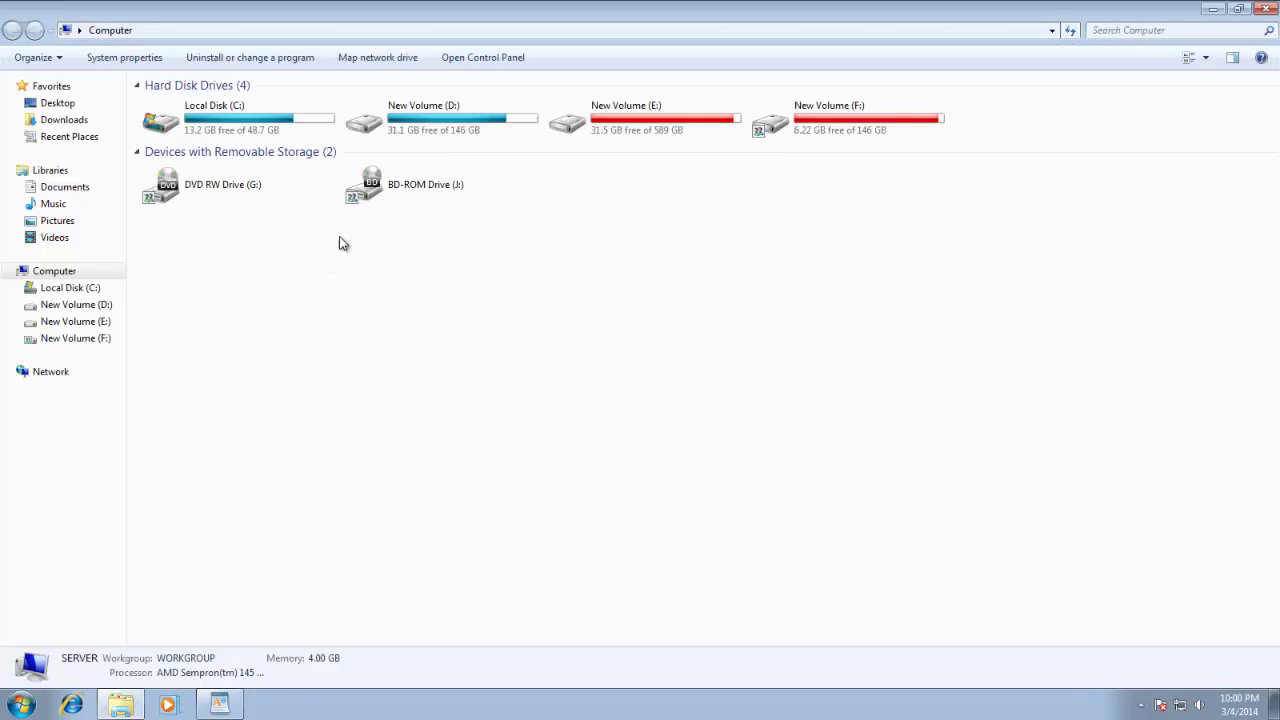
{"action": "double_click", "coordinate": [620, 118]}
{"action": "left_click", "coordinate": [173, 108]}
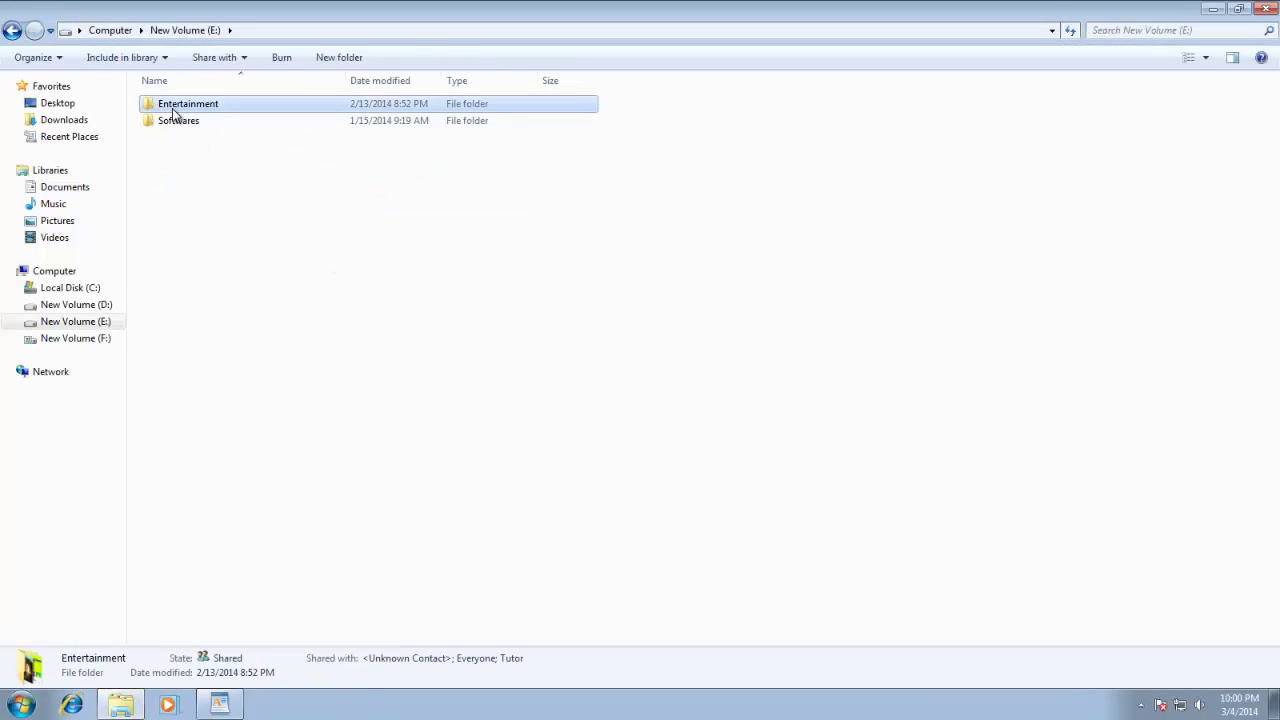
{"action": "right_click", "coordinate": [172, 108]}
{"action": "mouse_move", "coordinate": [330, 427]}
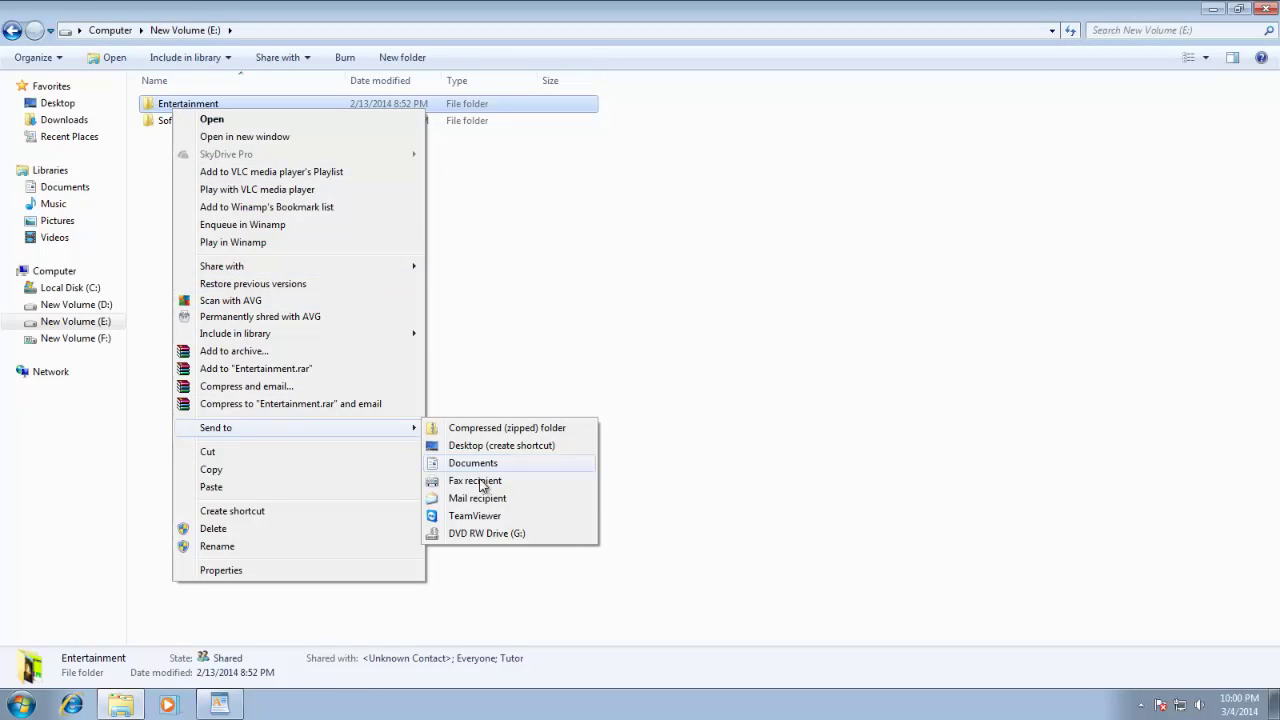
{"action": "left_click", "coordinate": [505, 449]}
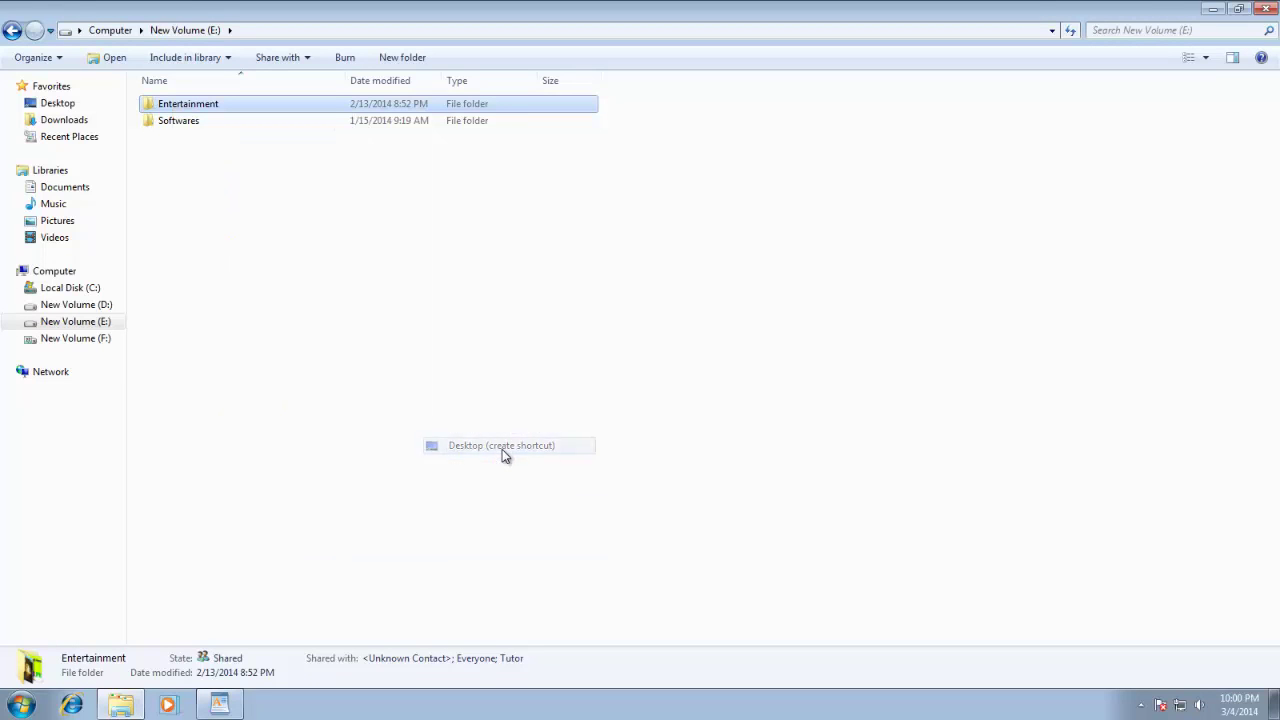
{"action": "key", "text": "super+d"}
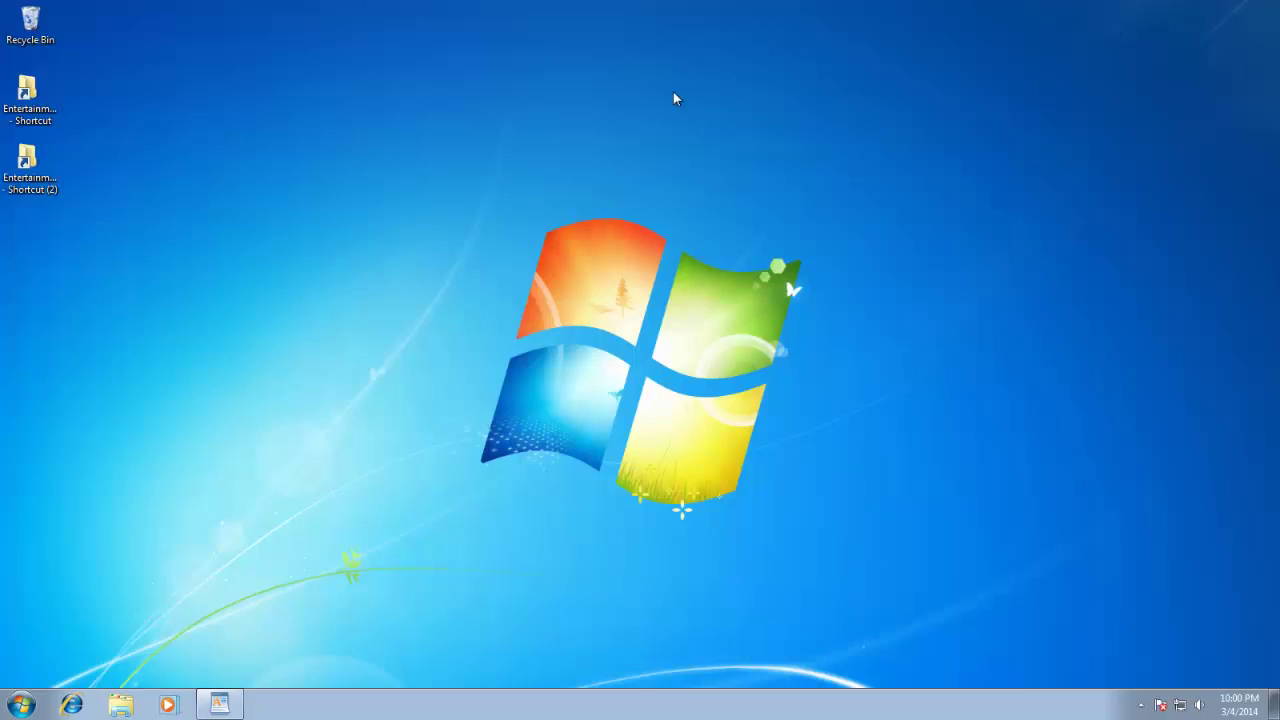
{"action": "left_click", "coordinate": [35, 199]}
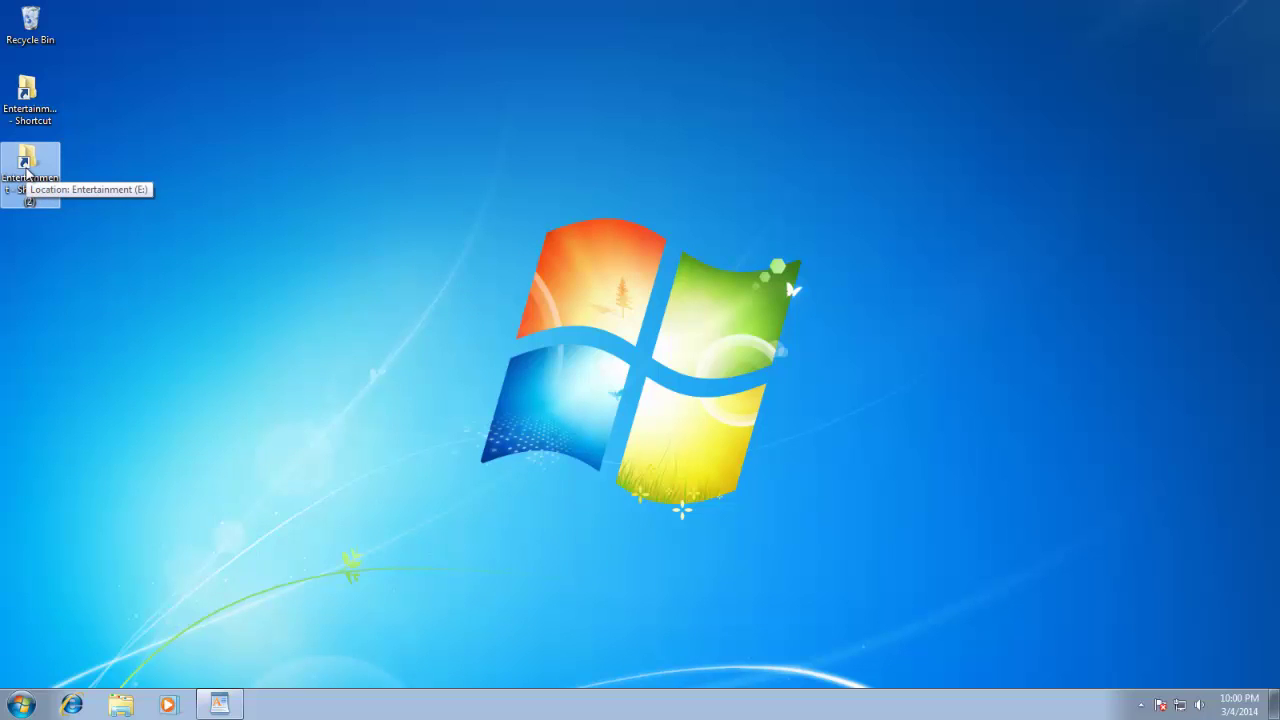
Delete the duplicate (2) shortcut and assign Ctrl+Shift+E to the remaining Entertainment shortcut
{"action": "left_click_drag", "start_coordinate": [24, 165], "coordinate": [28, 24]}
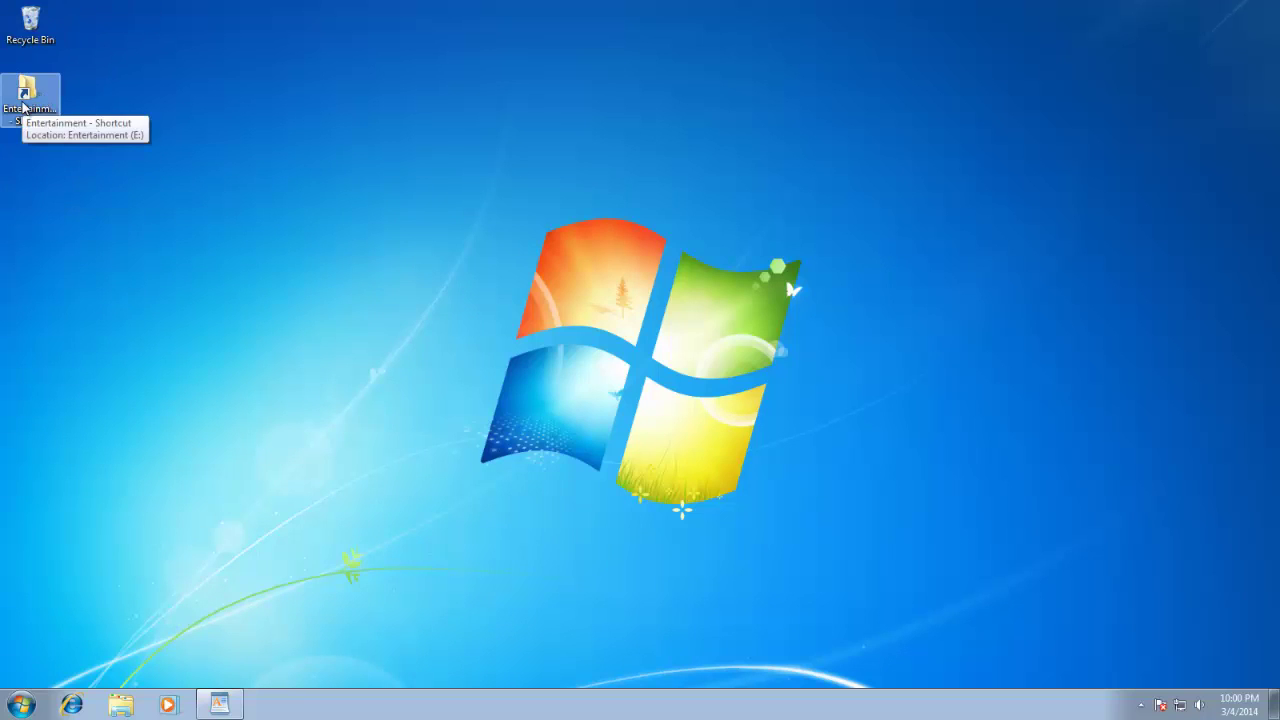
{"action": "right_click", "coordinate": [24, 97]}
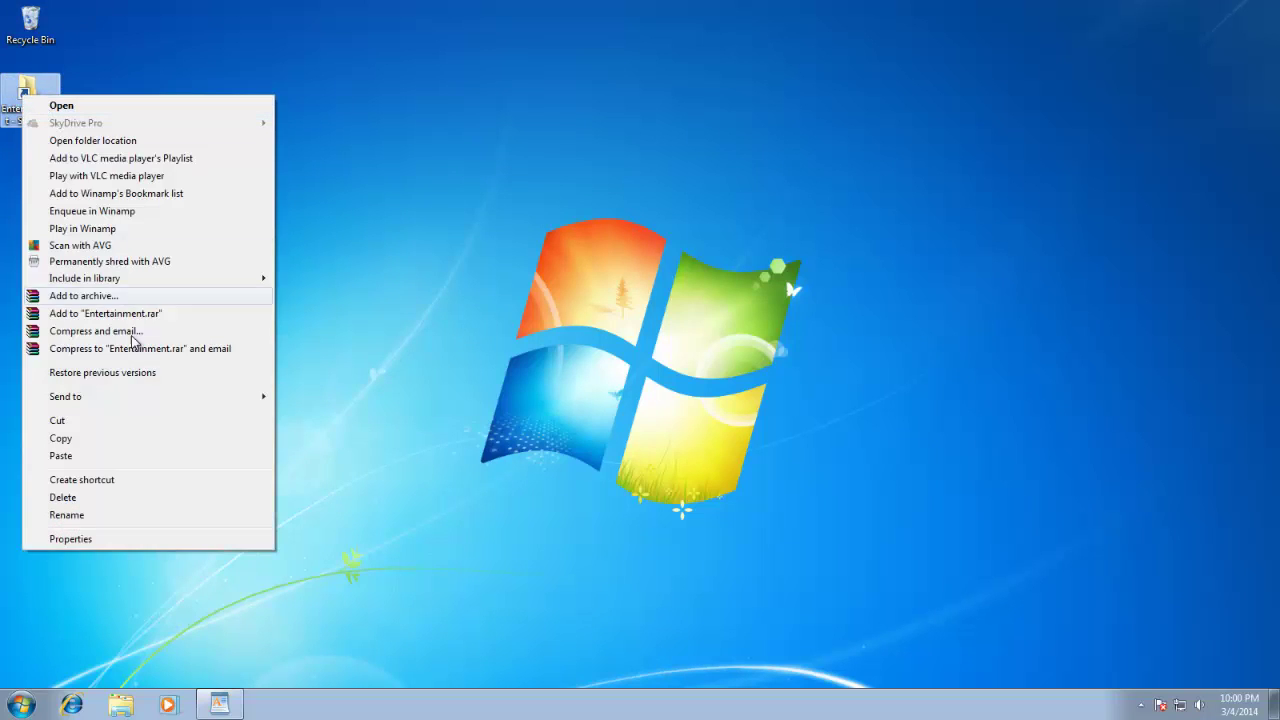
{"action": "left_click", "coordinate": [128, 544]}
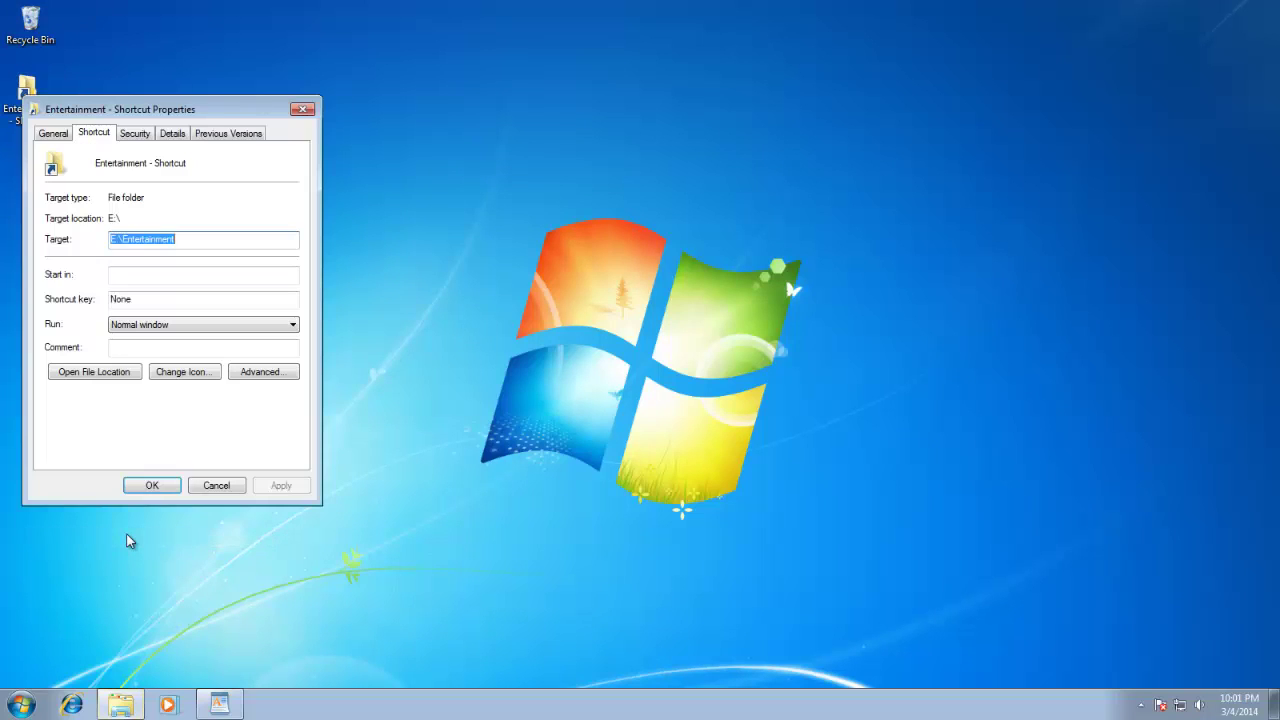
{"action": "left_click", "coordinate": [140, 305]}
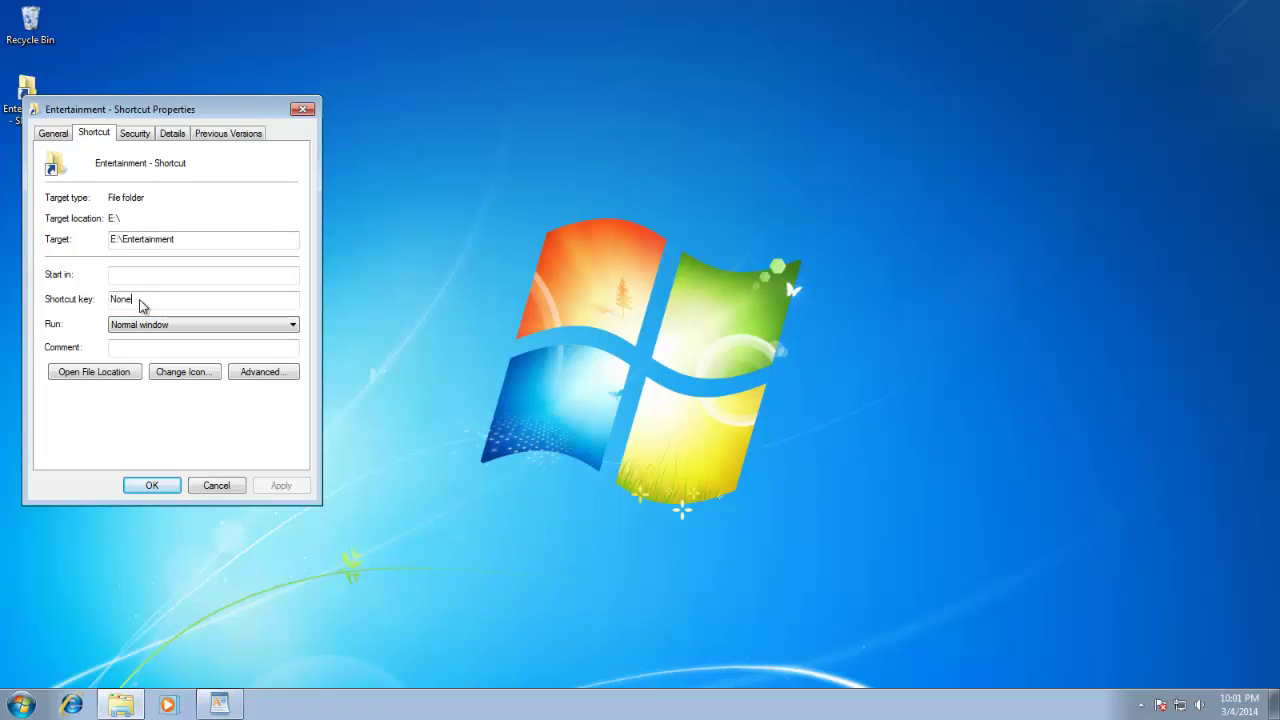
{"action": "key", "text": "ctrl+shift+e"}
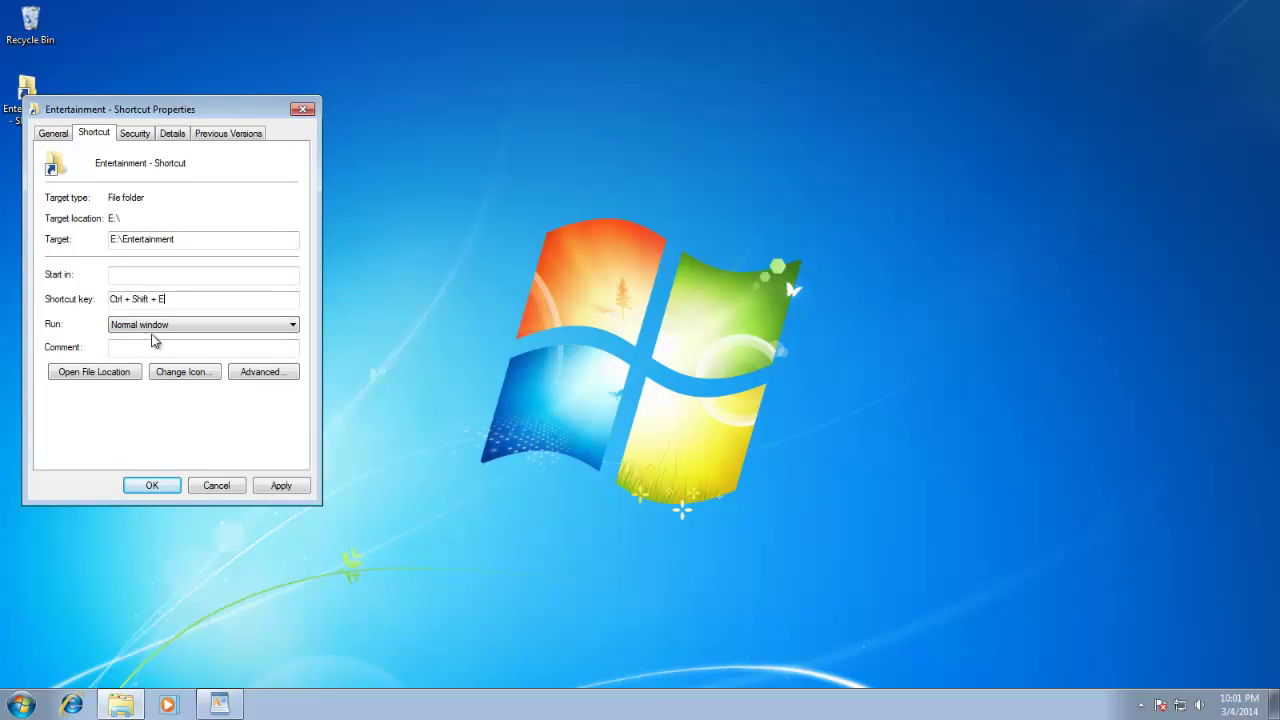
{"action": "left_click", "coordinate": [152, 485]}
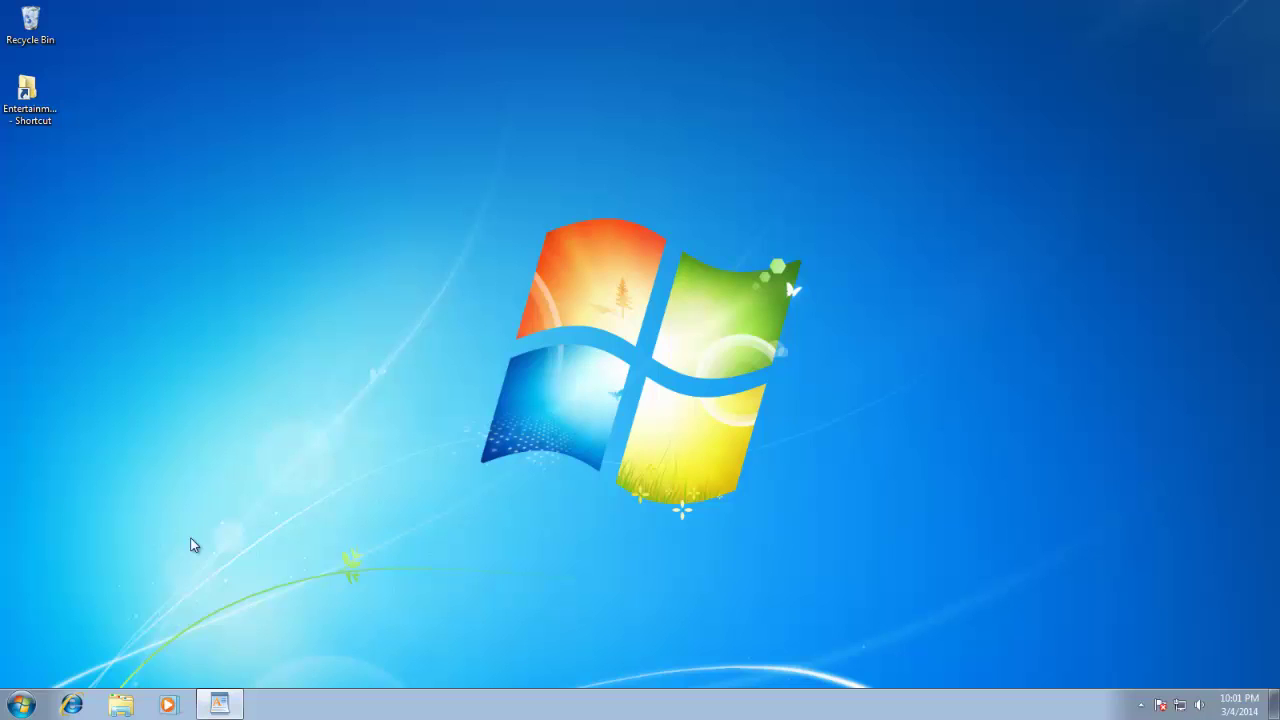
Restore WordPad, open Entertainment over it with Ctrl+Shift+E, then close the folder
{"action": "left_click", "coordinate": [219, 703]}
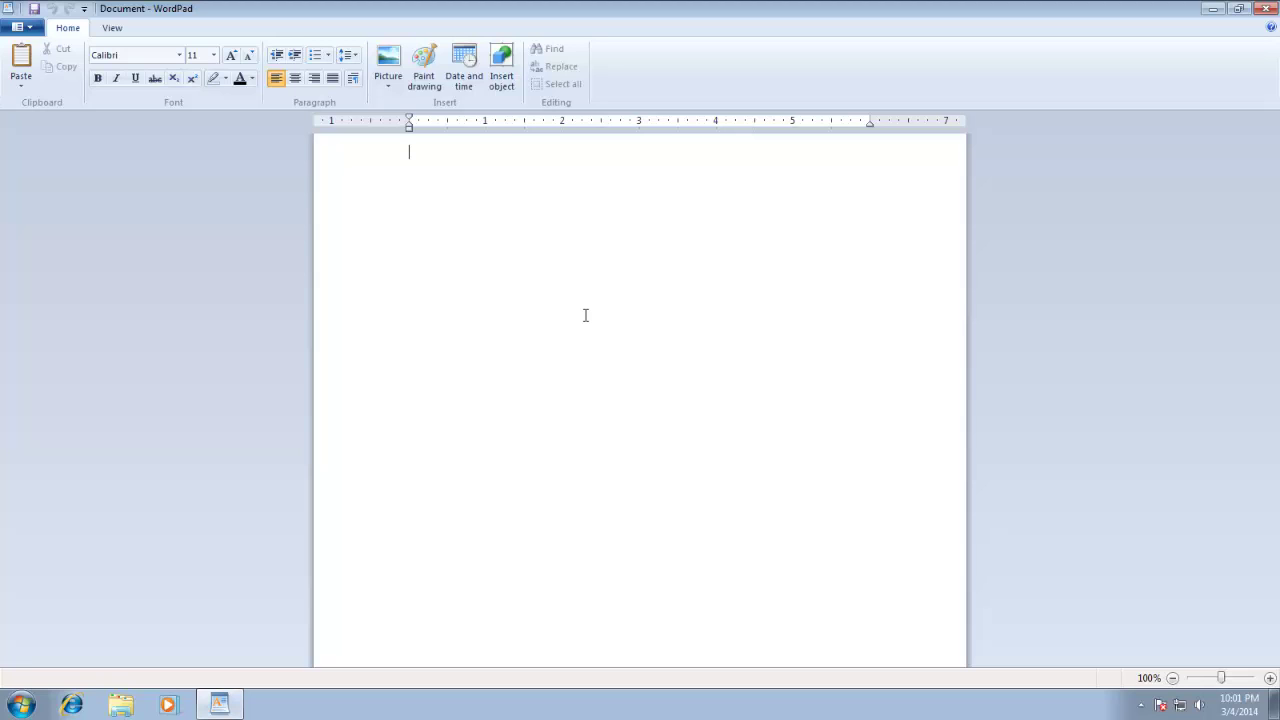
{"action": "key", "text": "ctrl+shift+e"}
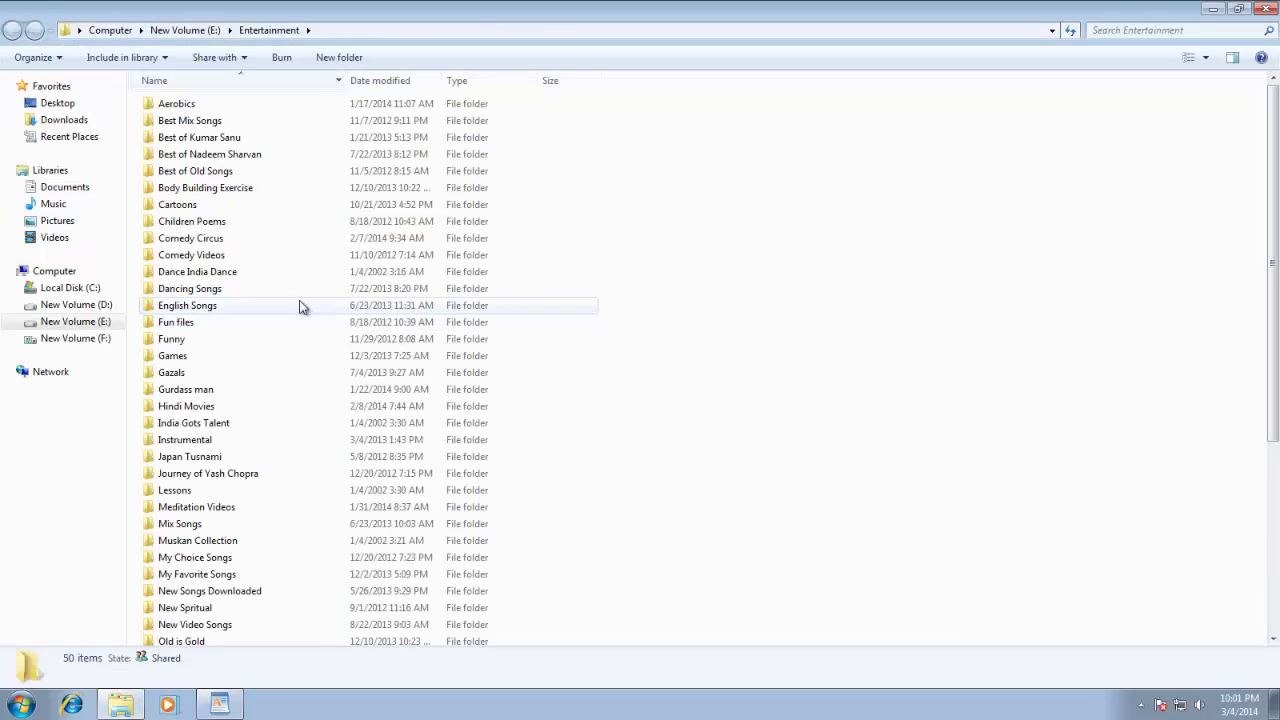
{"action": "left_click", "coordinate": [1266, 10]}
{"action": "left_click", "coordinate": [1266, 10]}
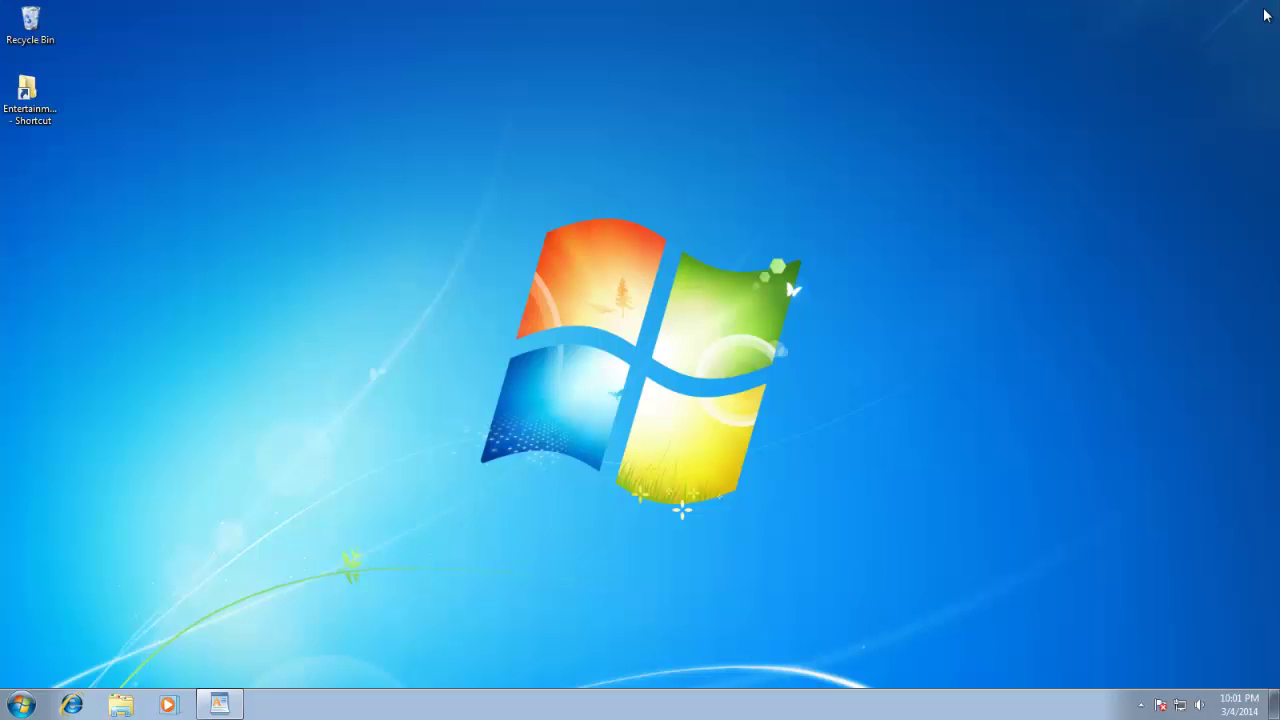